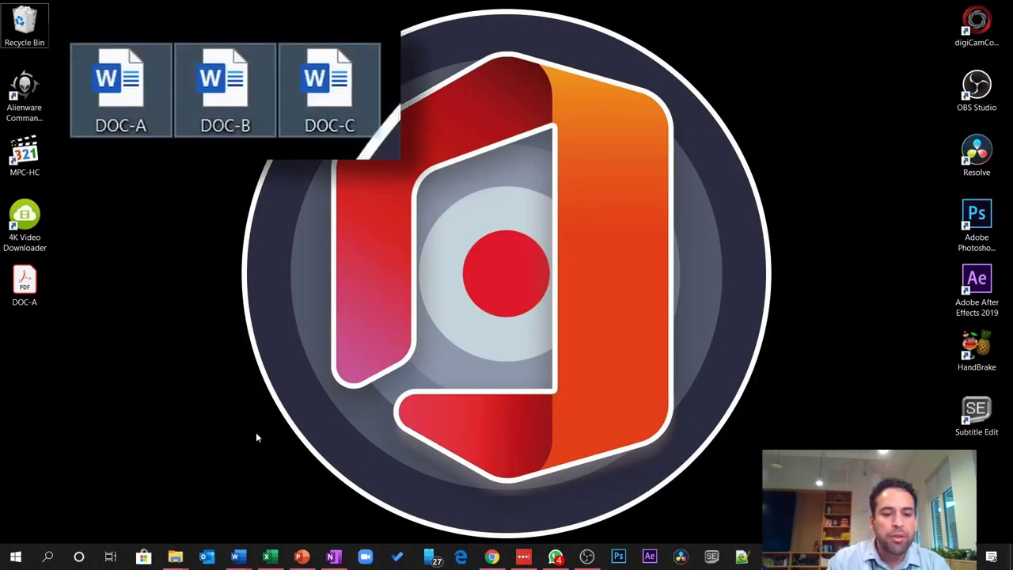
Step: Search Windows for pdf and launch the pdfedit995 app
mouse_move(237, 556)
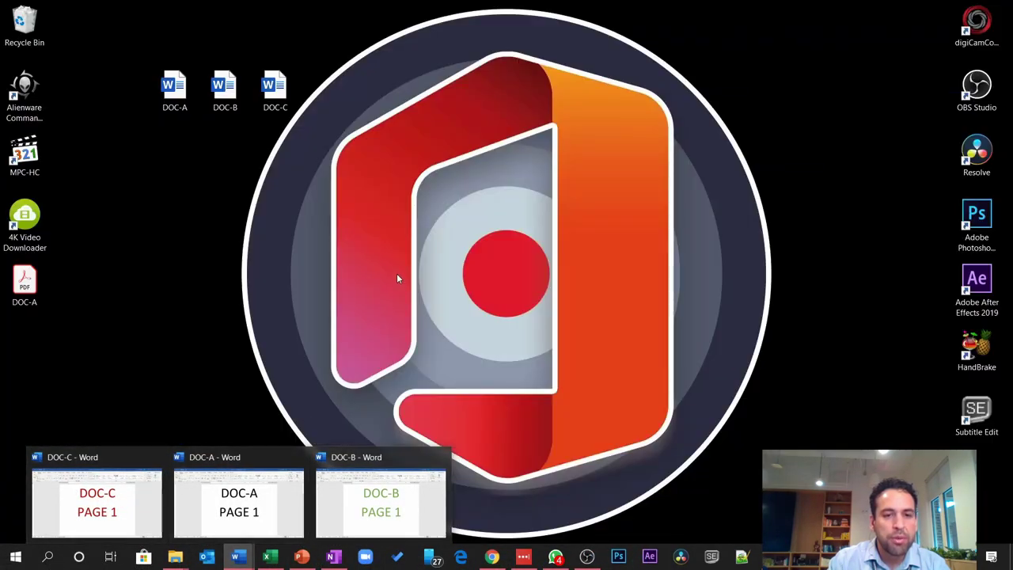
key("super")
type("pdf")
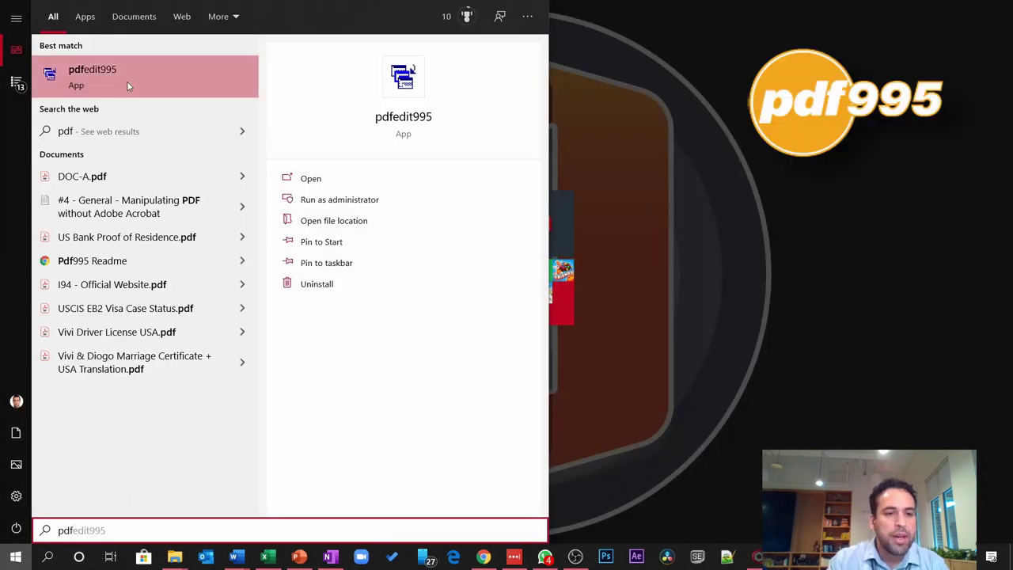
left_click(124, 81)
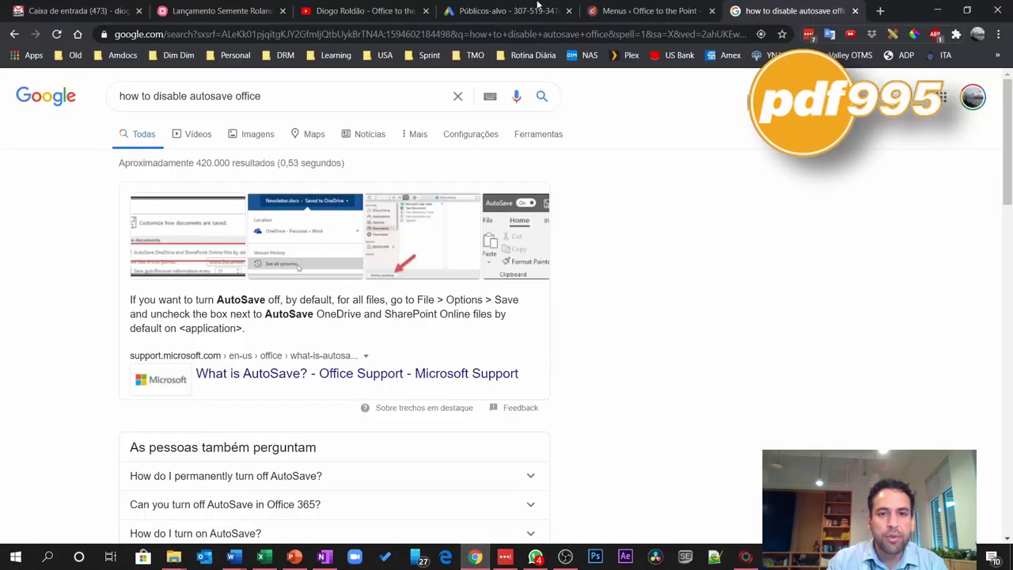
Step: Search the web for pdf995 in a new Chrome tab and examine the downloads page of the pdf995 site
left_click(881, 11)
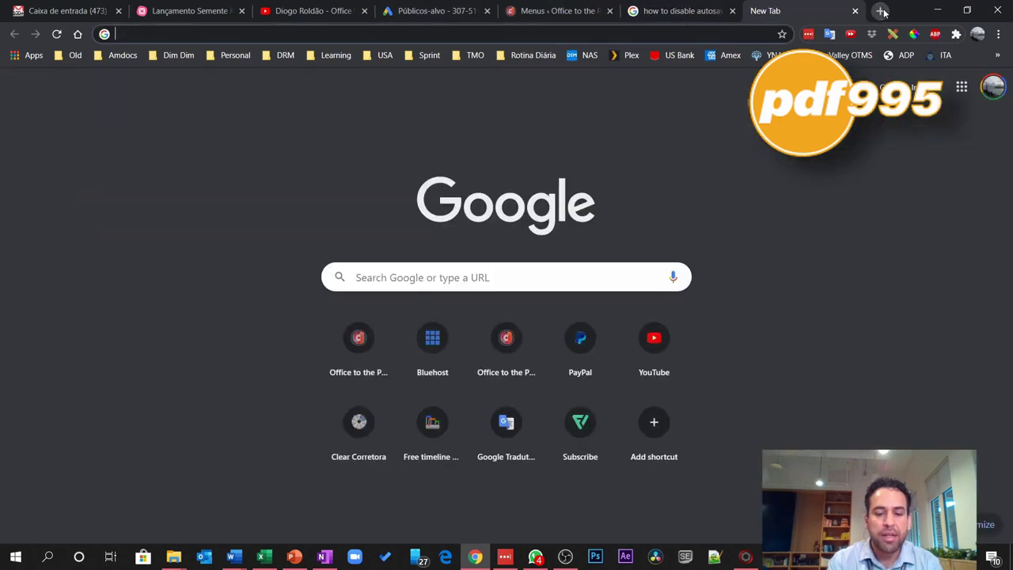
type("pdf995")
key("Return")
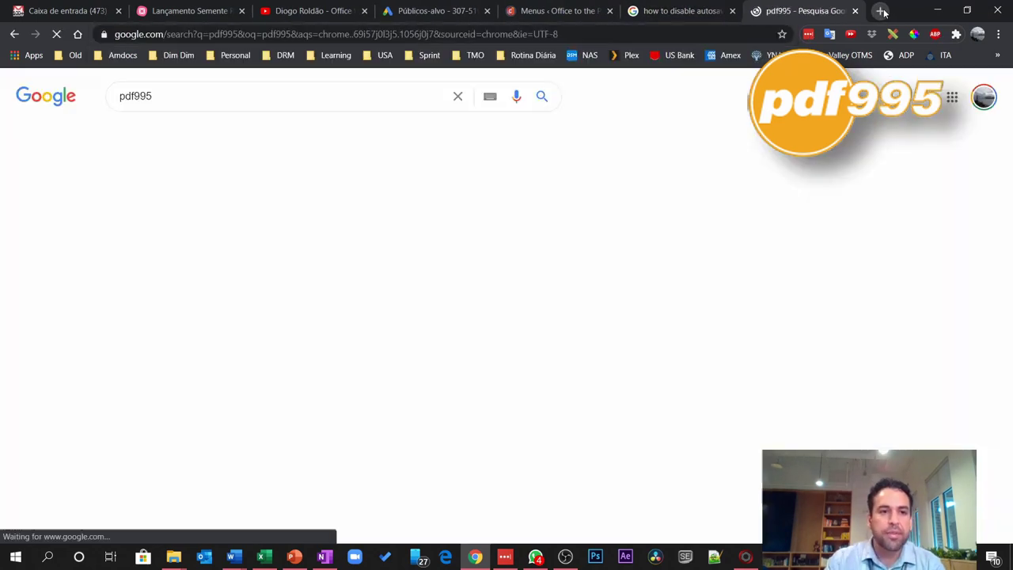
left_click(194, 208)
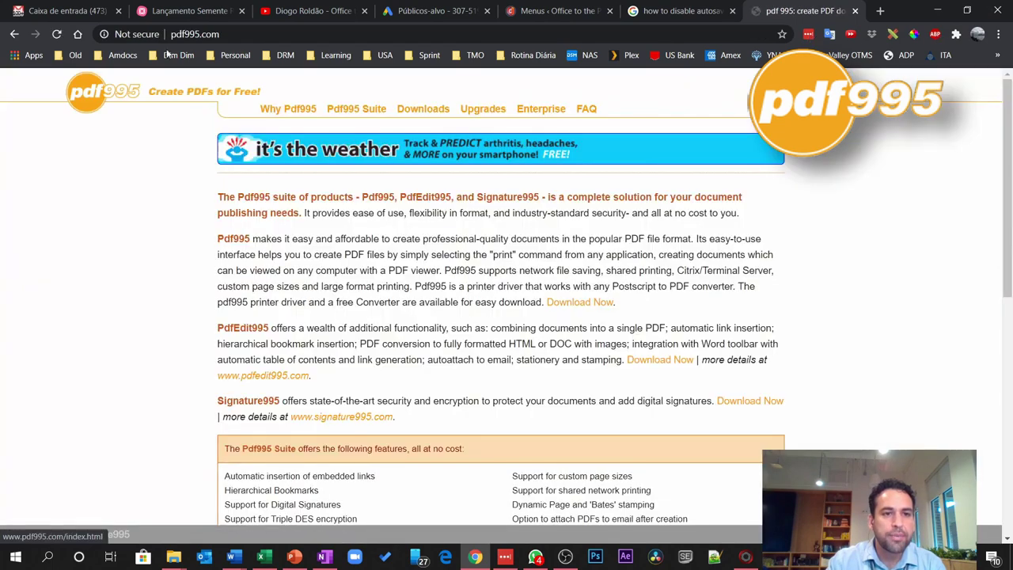
left_click(430, 114)
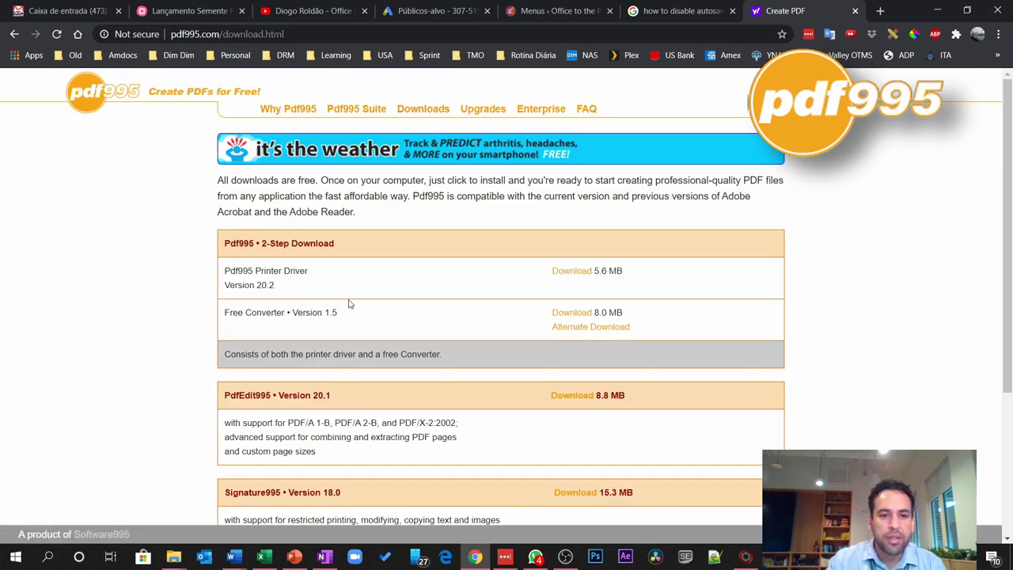
scroll(349, 304, "down", 2)
scroll(230, 162, "up", 1)
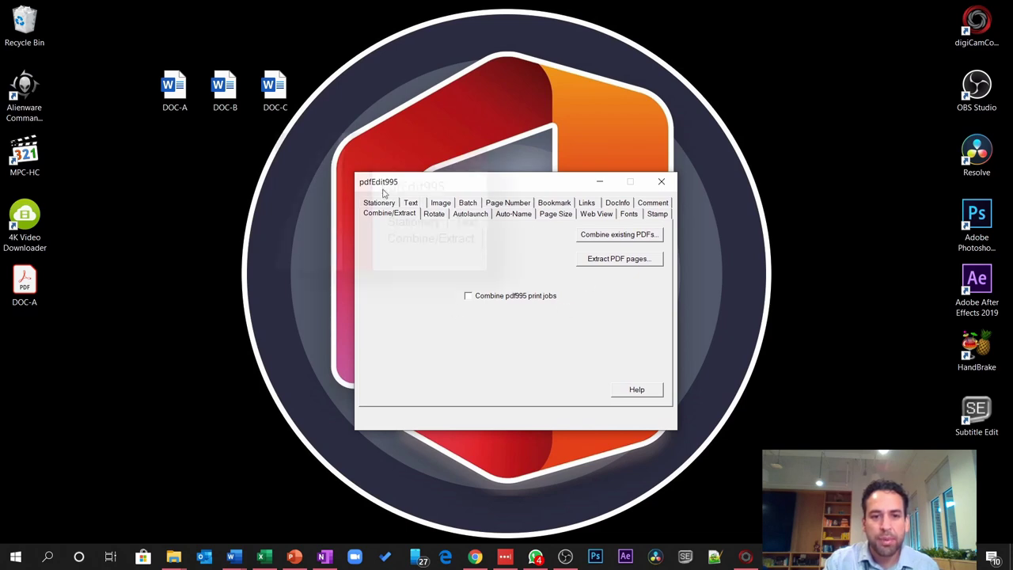
Step: Minimize the pdfEdit995 window and switch to the DOC-A document in Word
left_click_drag(480, 190, 434, 164)
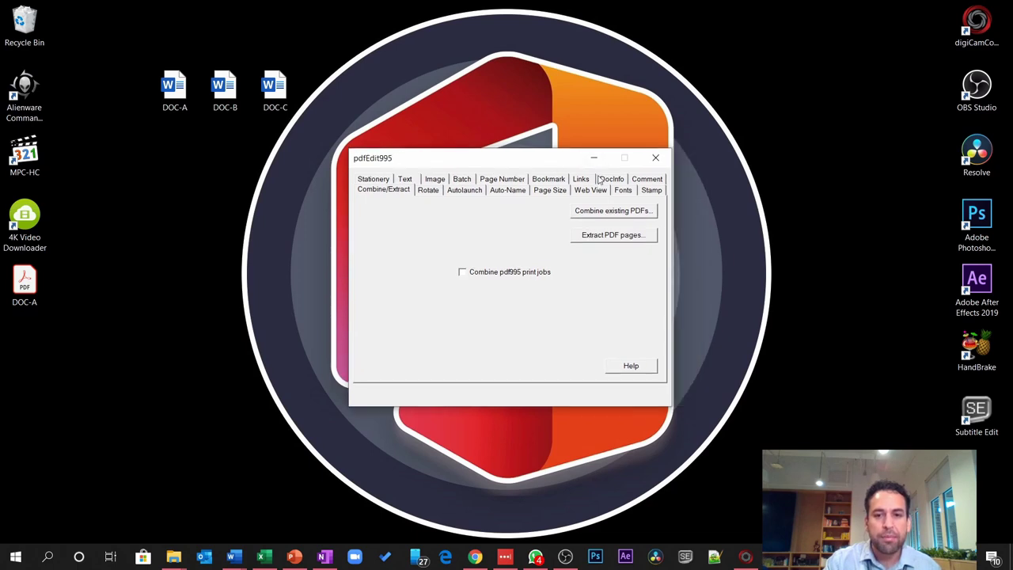
left_click(593, 157)
mouse_move(233, 560)
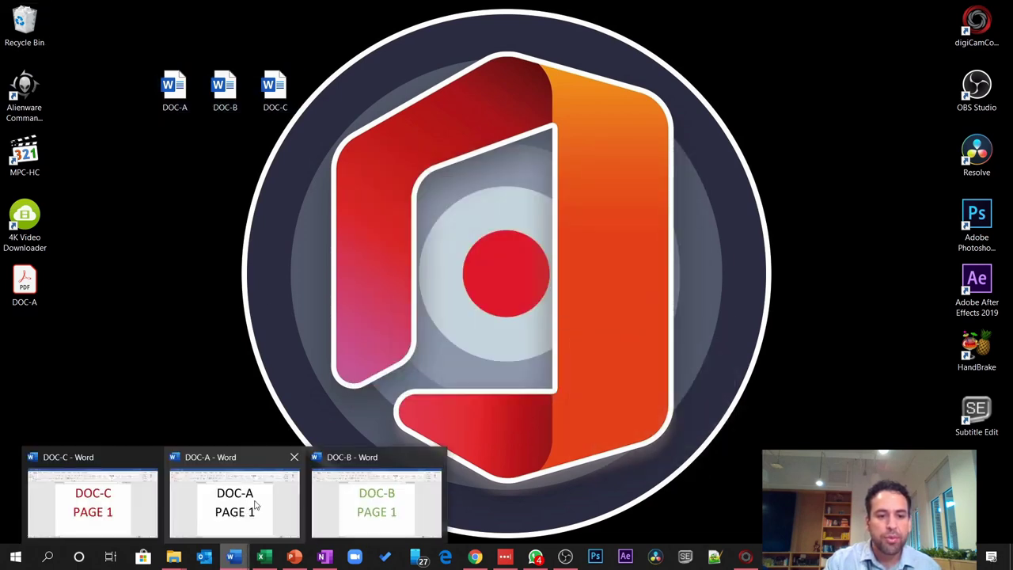
left_click(211, 488)
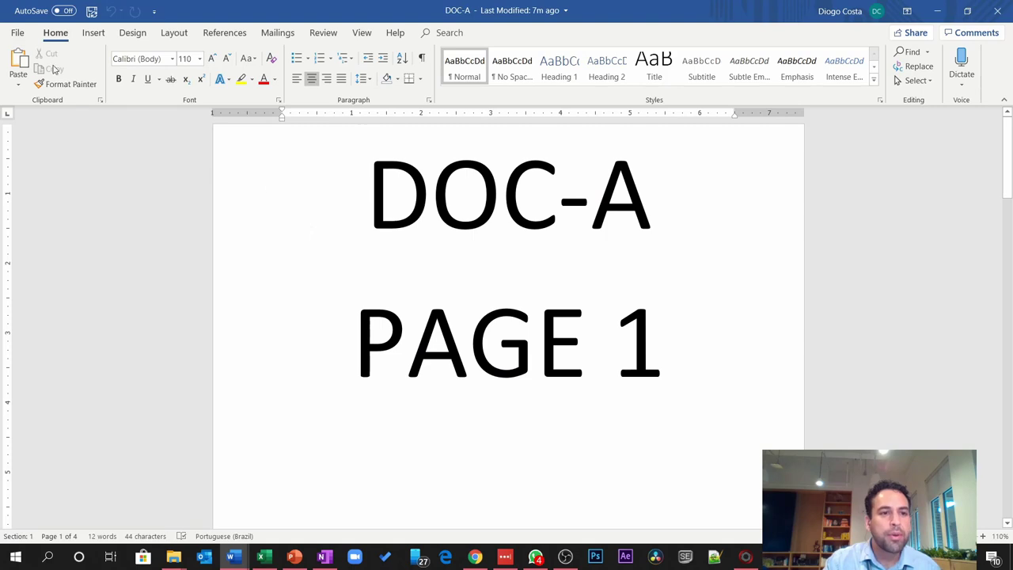
Step: Print the whole DOC-A document with PDF995 as the printer
left_click(18, 32)
left_click(56, 246)
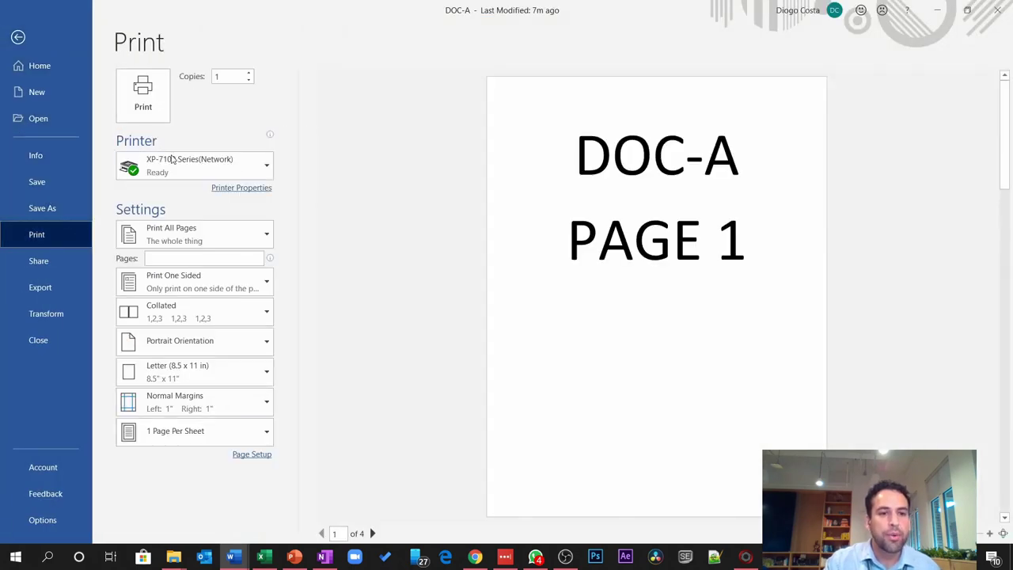
left_click(198, 170)
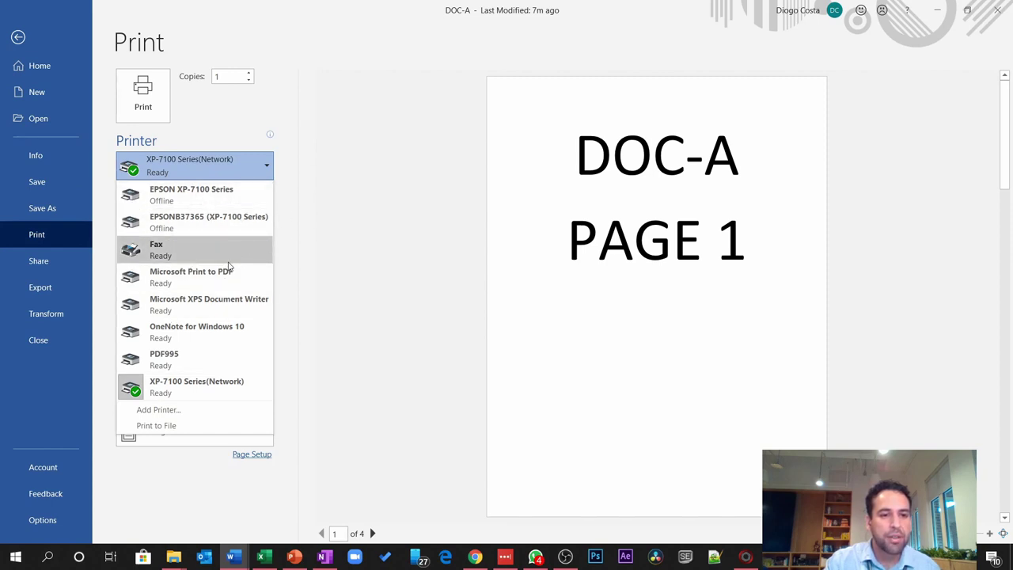
left_click(205, 363)
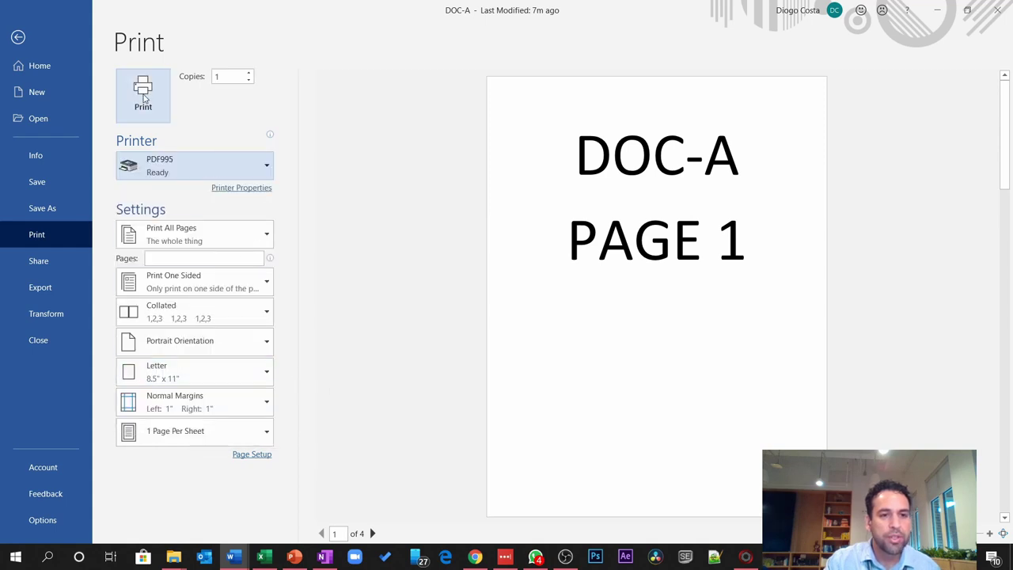
left_click(181, 173)
left_click(199, 127)
key("Return")
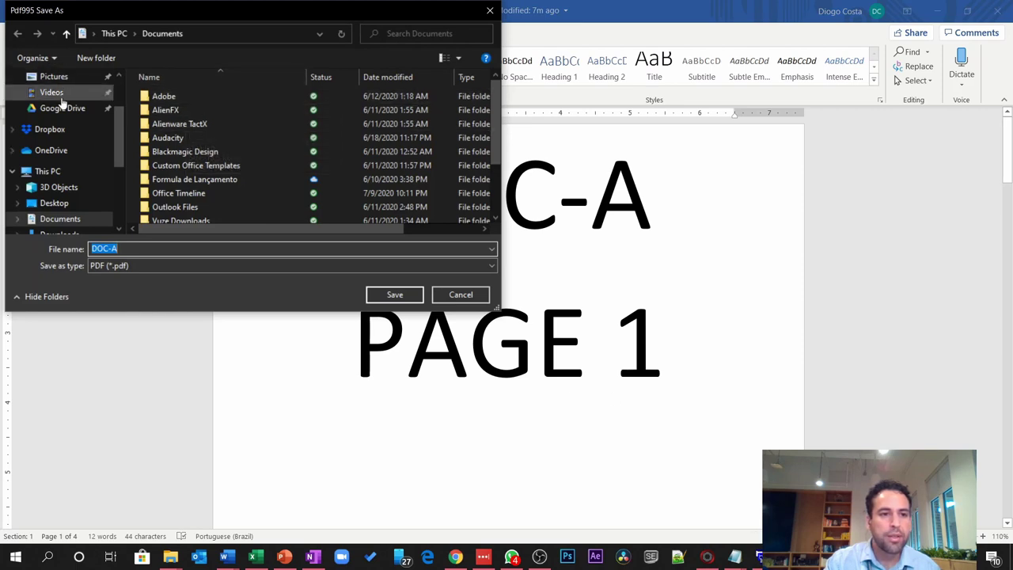
Step: Save the printed PDF on the Desktop under the name DOC-A
scroll(68, 103, "up", 2)
left_click(55, 103)
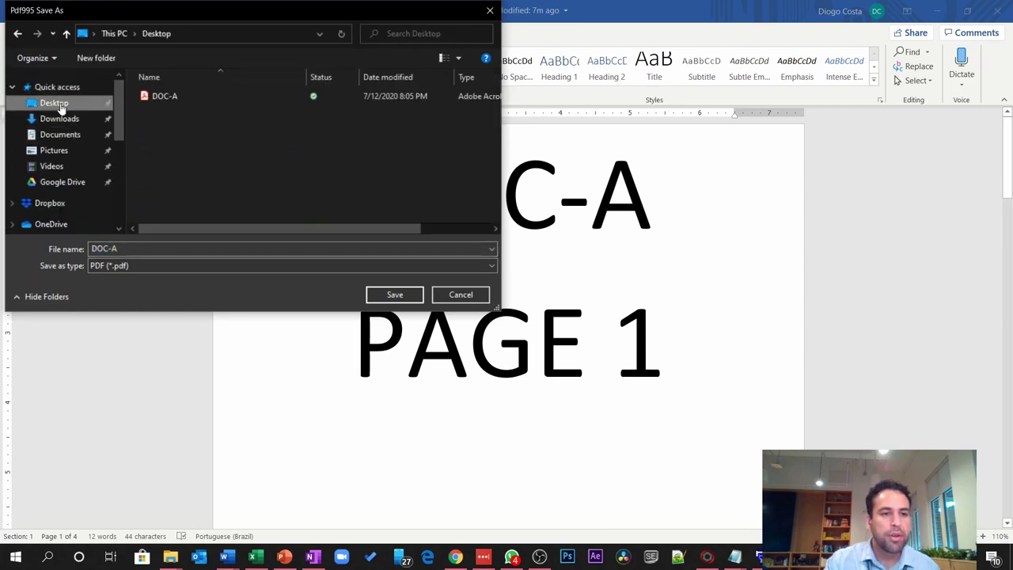
left_click(394, 294)
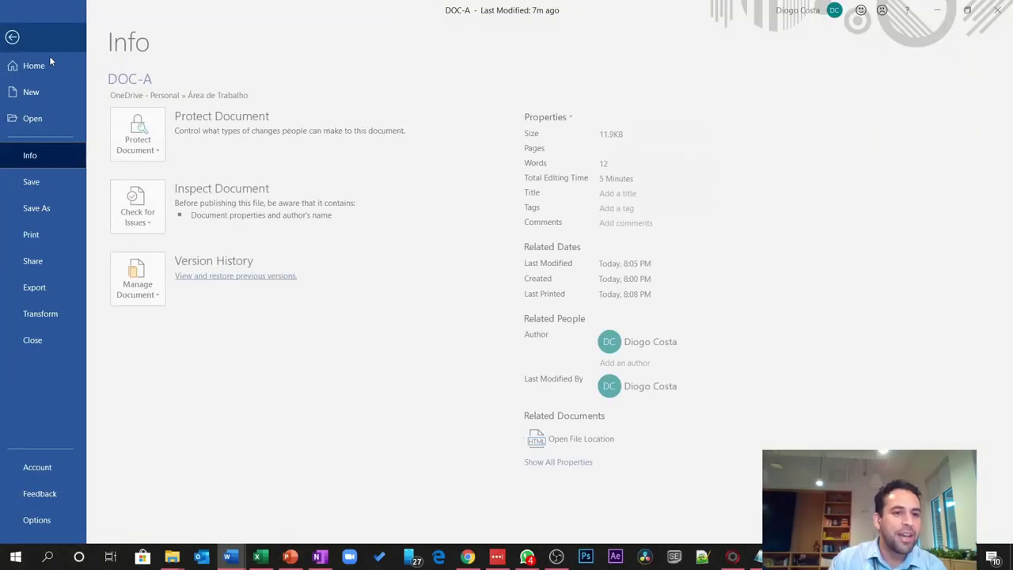
Step: Save a copy of DOC-A in PDF (*.pdf) format in the OneDrive folder Área de Trabalho
left_click(79, 210)
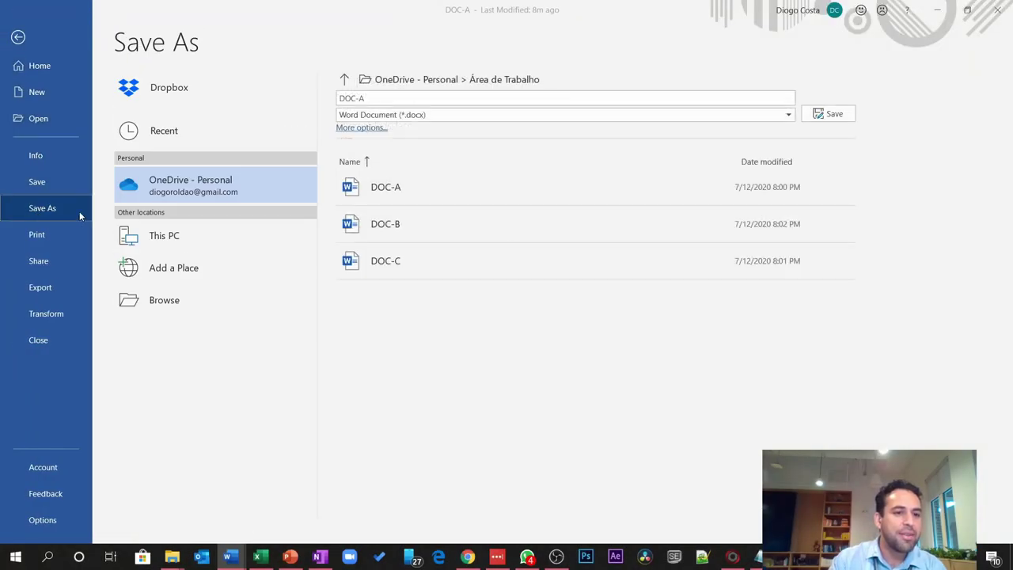
left_click(384, 117)
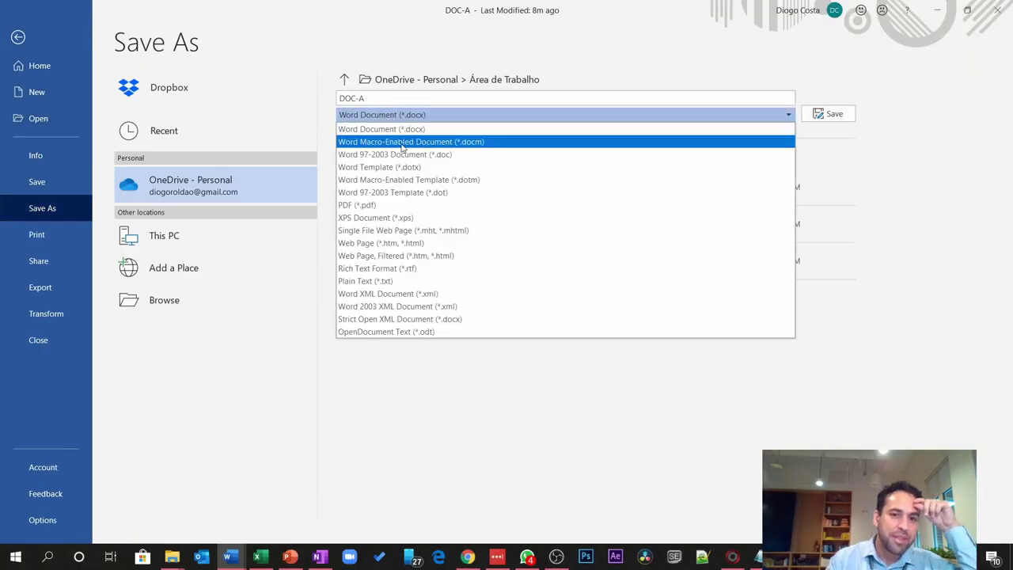
left_click(419, 207)
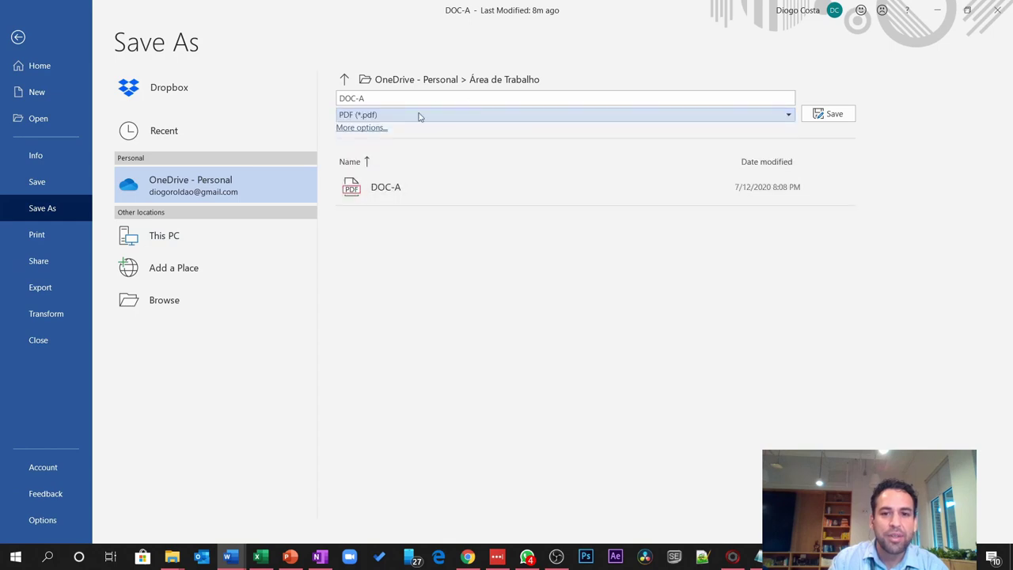
left_click(398, 118)
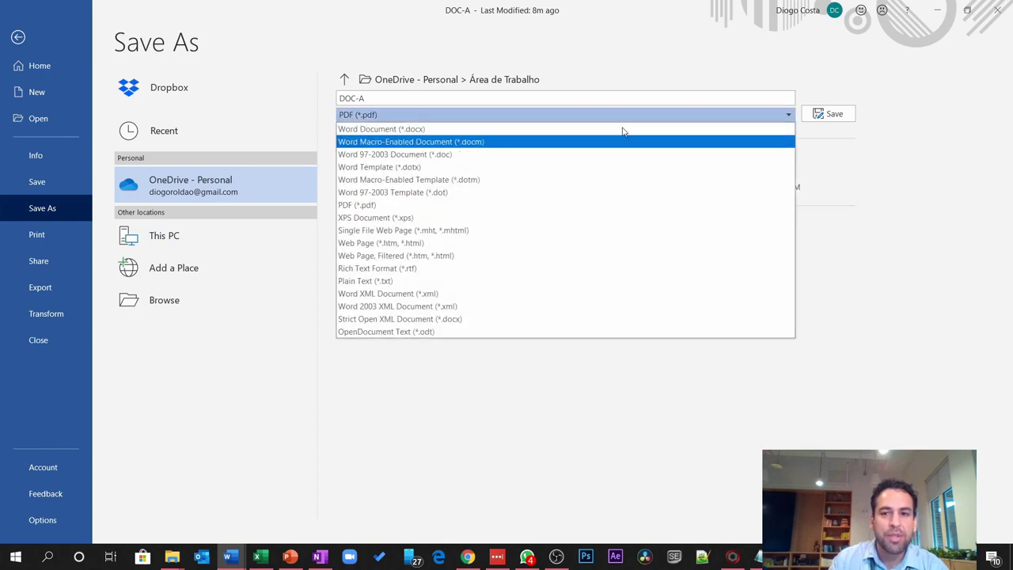
left_click(859, 120)
left_click(831, 115)
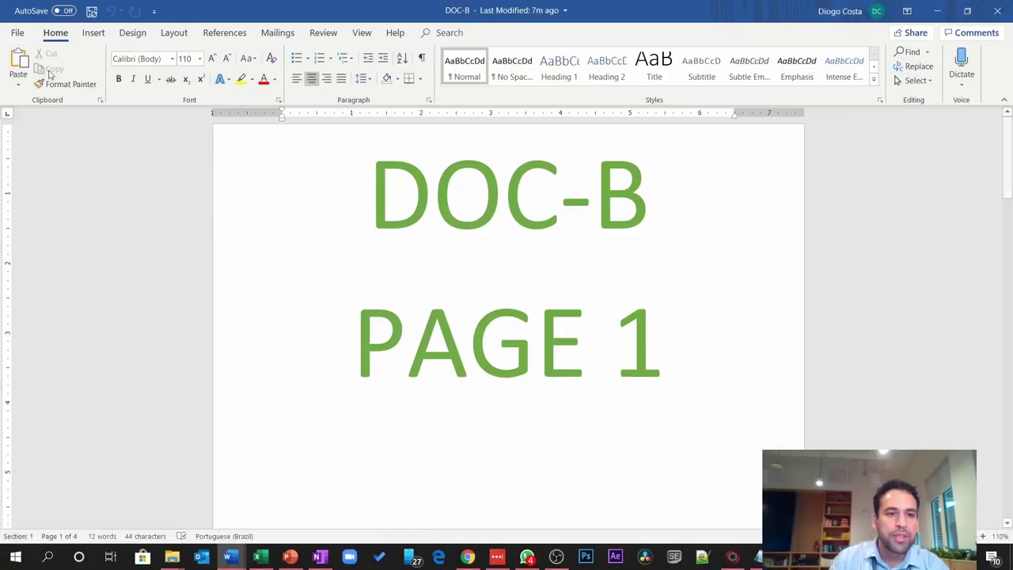
Step: Save a copy of DOC-B as a PDF in the OneDrive folder Área de Trabalho
left_click(18, 33)
left_click(42, 207)
left_click(554, 115)
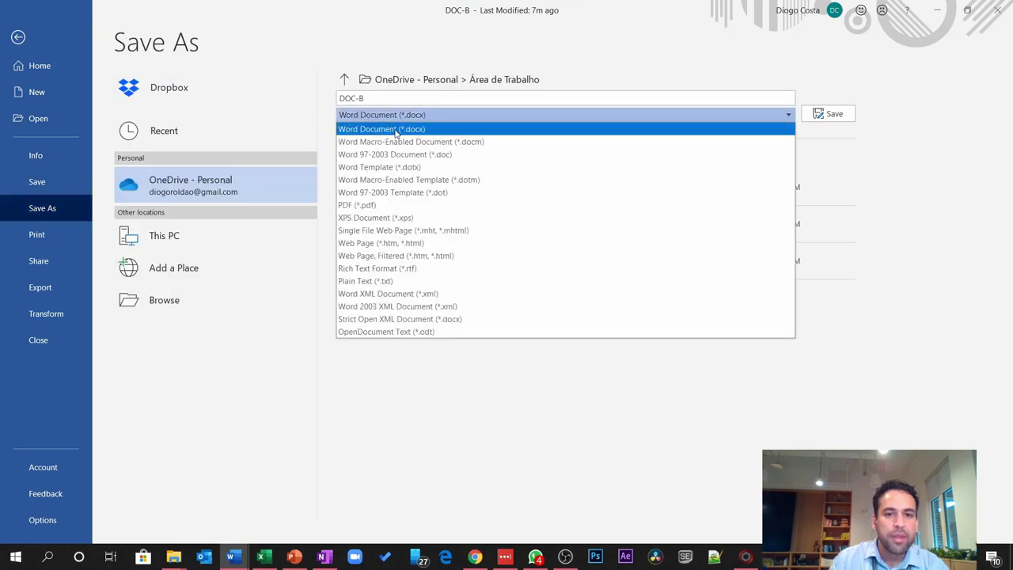
left_click(364, 194)
left_click(828, 114)
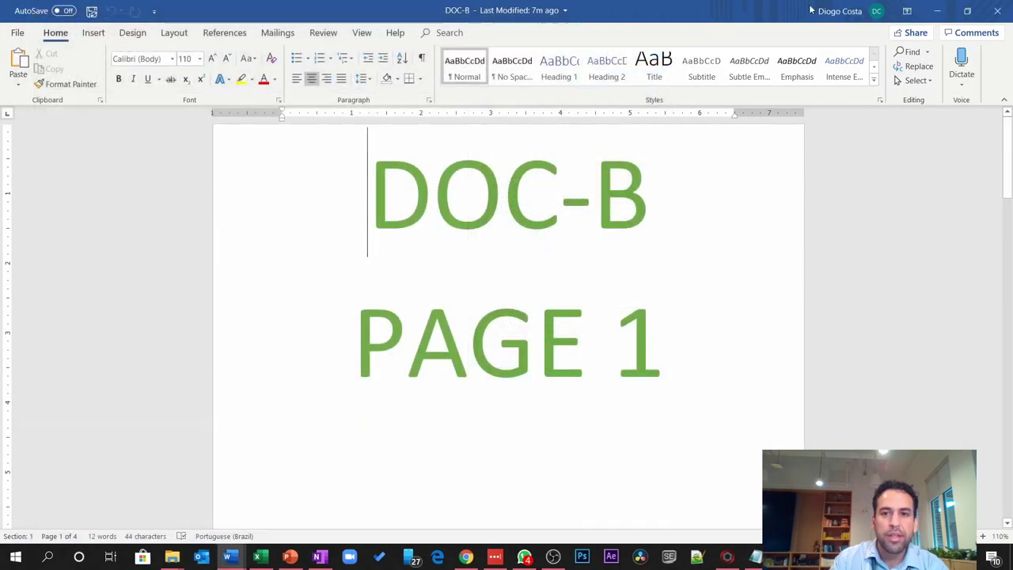
Step: Close the open Word documents and arrange the DOC-A, DOC-B and DOC-C PDFs beneath their Word files on the desktop
left_click(1002, 15)
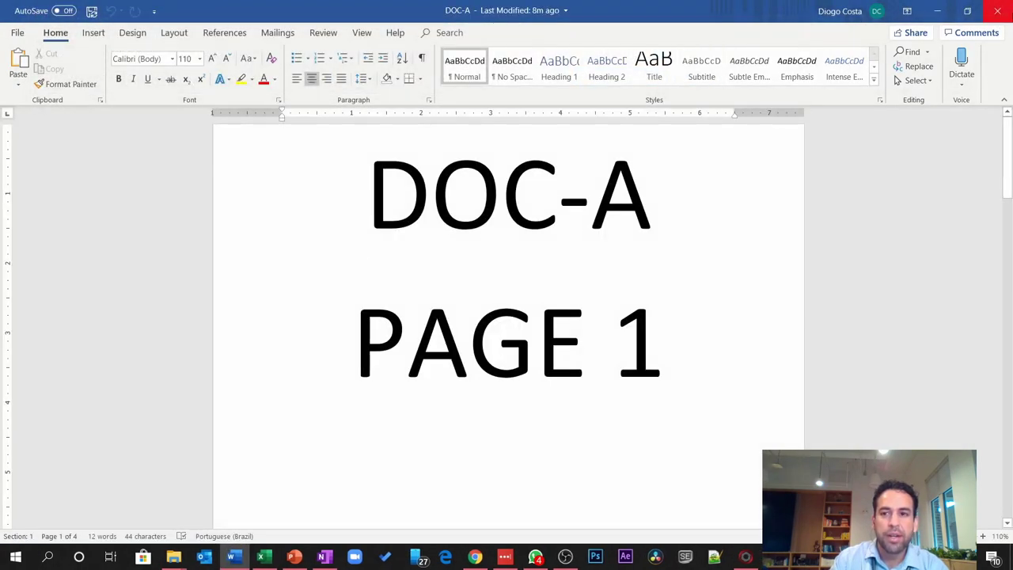
left_click(997, 11)
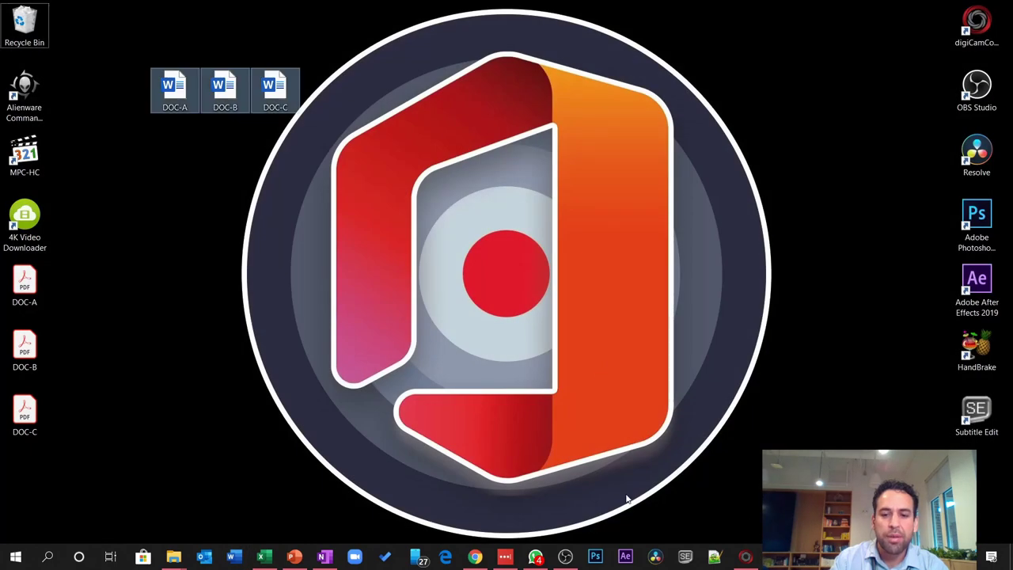
left_click(400, 412)
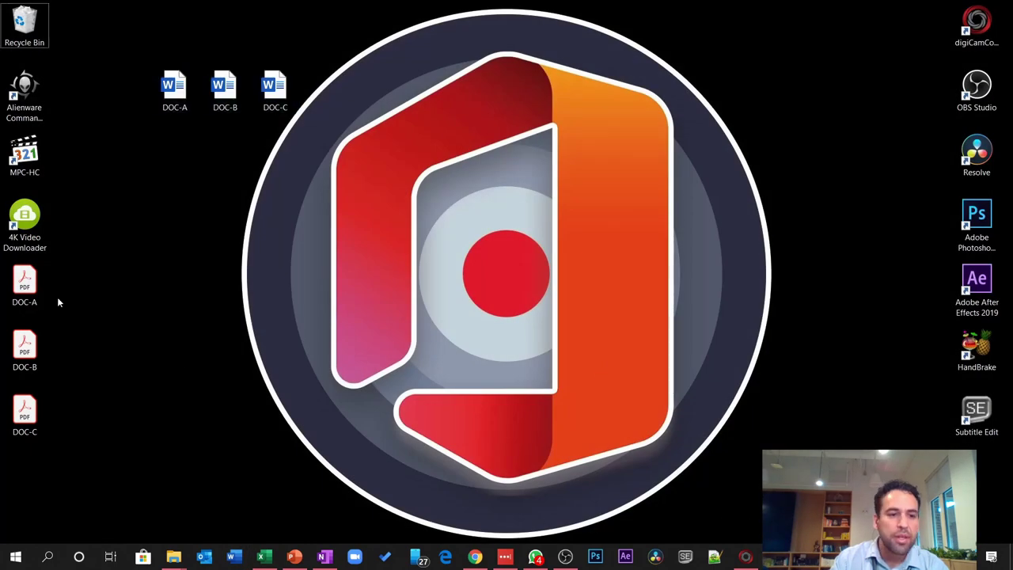
left_click_drag(121, 235, 174, 157)
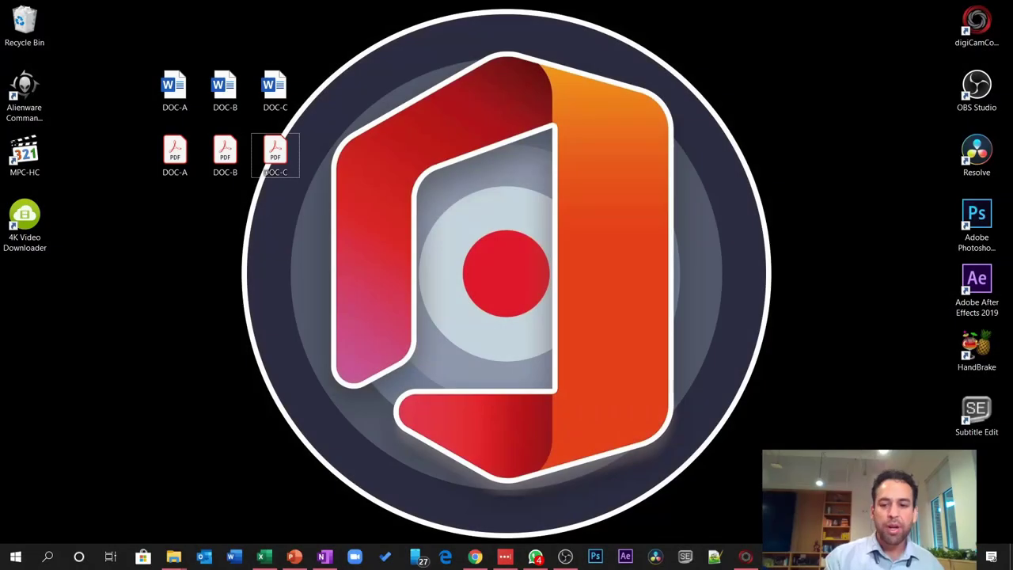
Step: Launch pdfedit995 from Windows search, continue with the sponsored version and close the advertisement window
left_click_drag(450, 168, 326, 217)
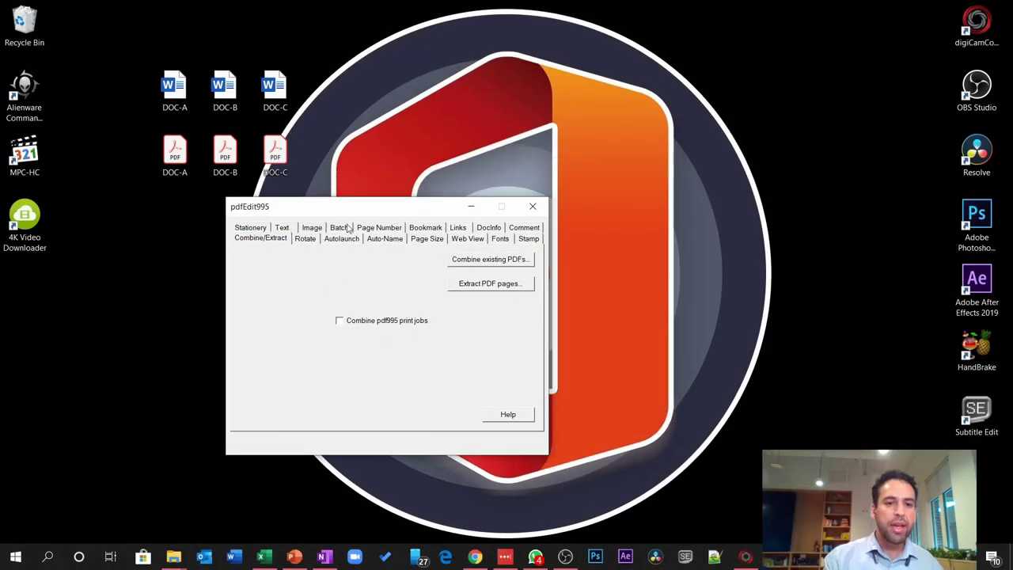
key("super")
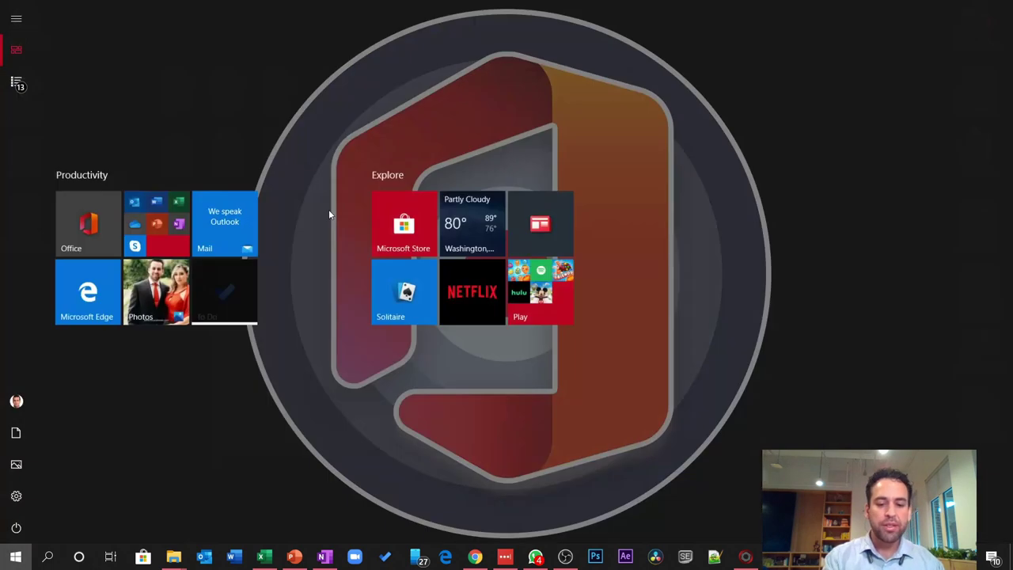
type("pdf")
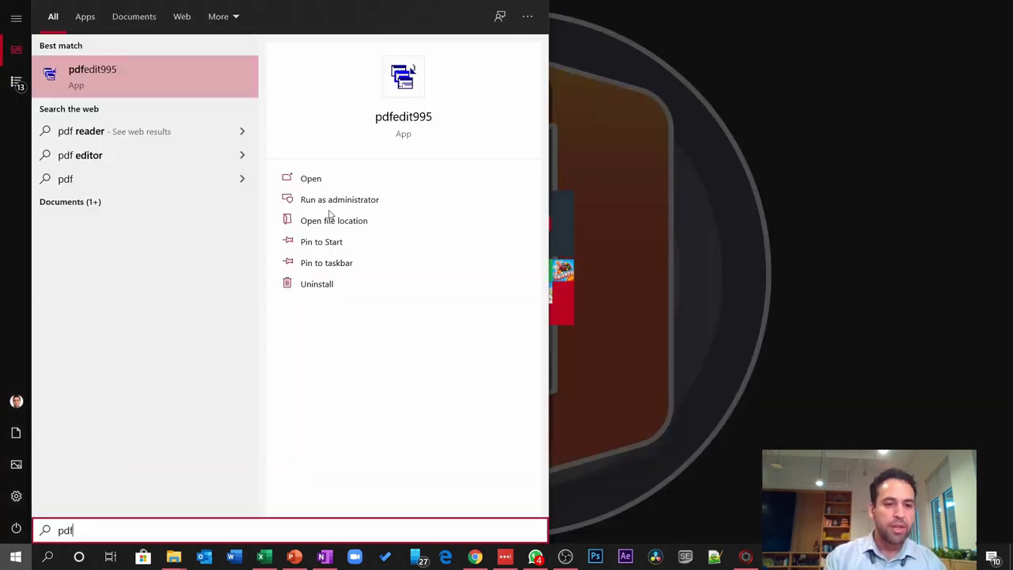
left_click(153, 95)
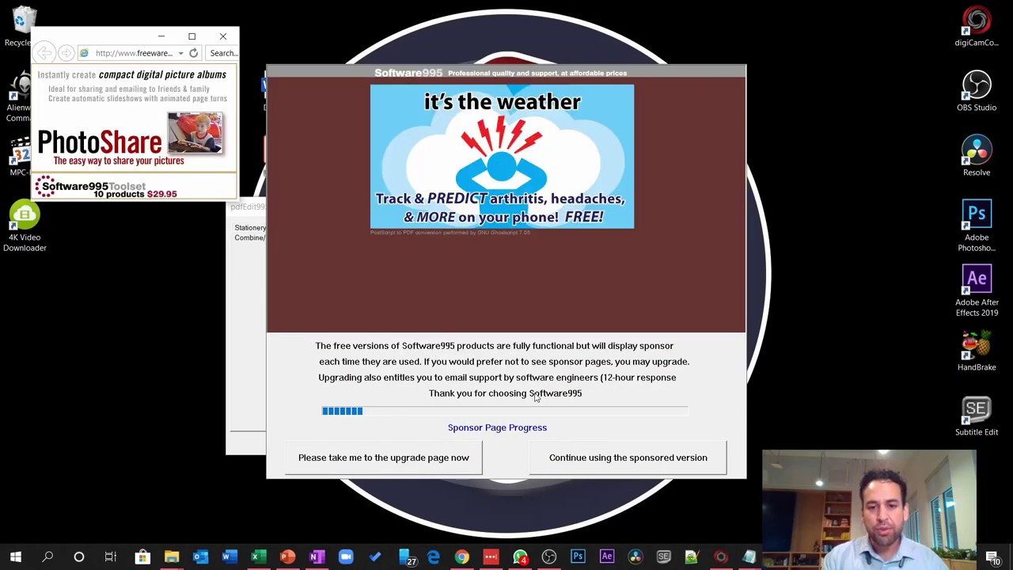
left_click(619, 467)
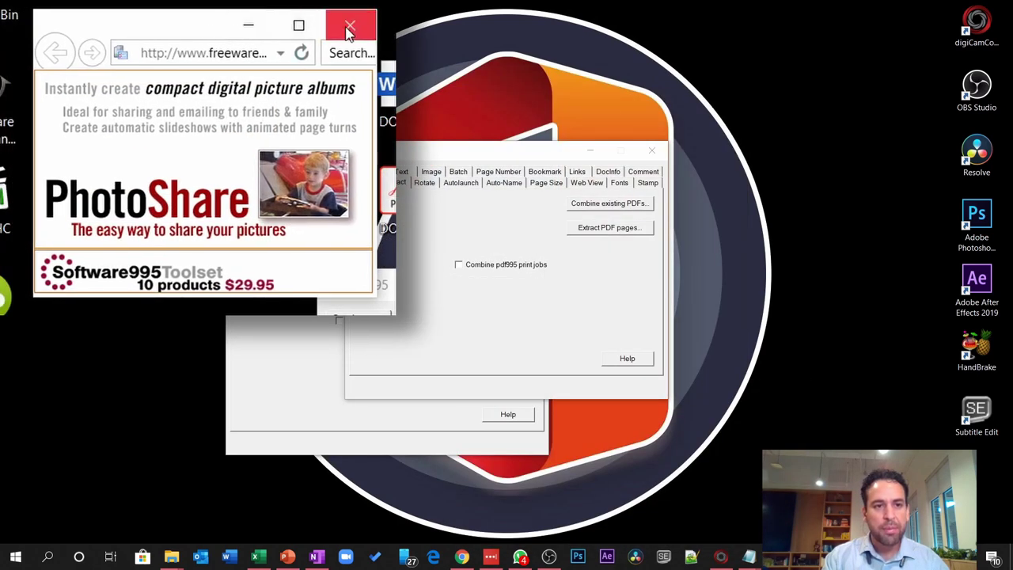
left_click(327, 95)
Step: Add the DOC-A, DOC-B and DOC-C PDFs from the Desktop folder to the list of existing PDFs to combine
left_click_drag(505, 155, 520, 203)
left_click(627, 247)
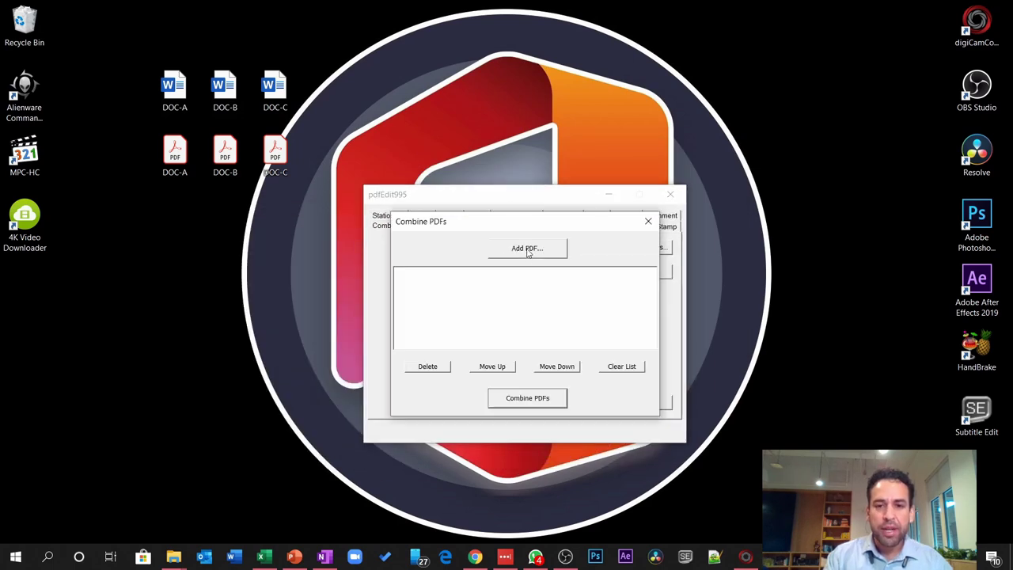
left_click(526, 247)
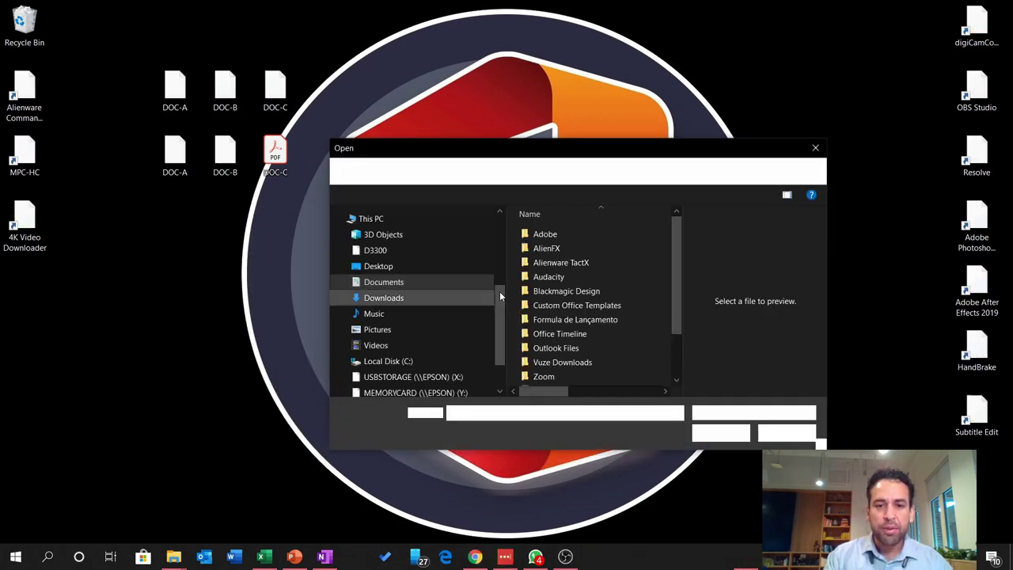
left_click(395, 269)
left_click_drag(535, 254, 536, 231)
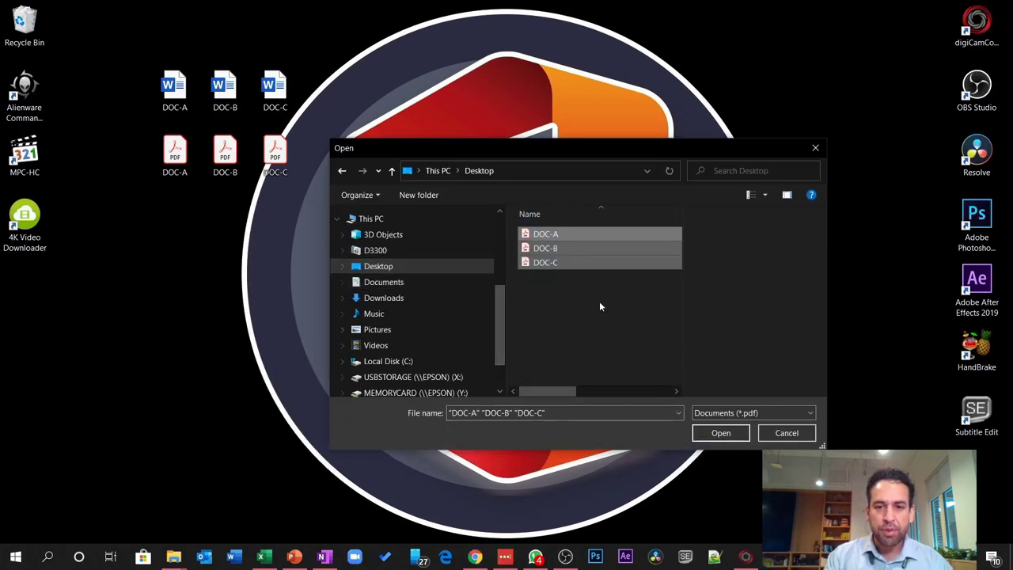
left_click(717, 433)
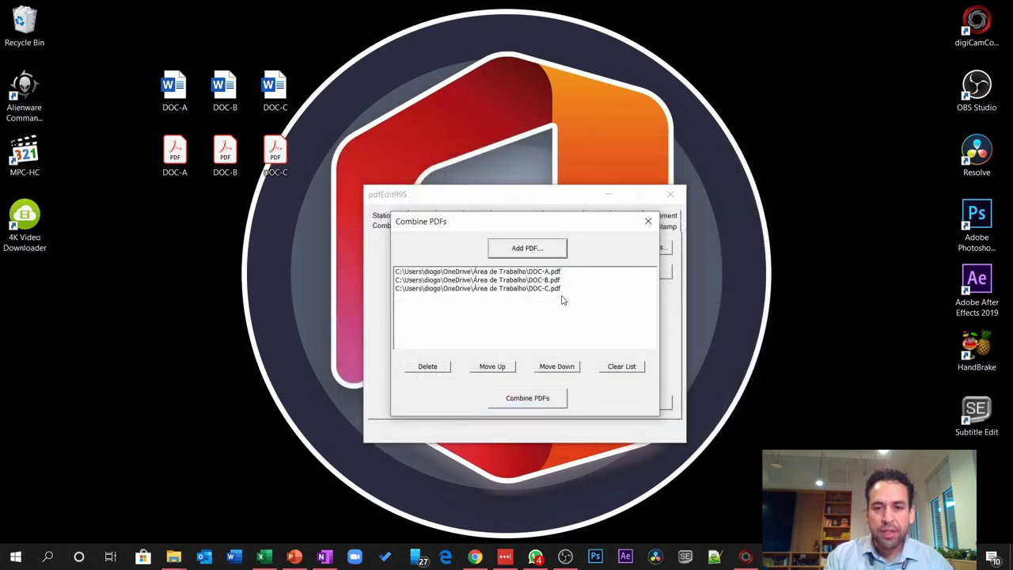
Step: Combine the listed PDFs into a desktop file named Combined PDFs and look through its pages
left_click(553, 404)
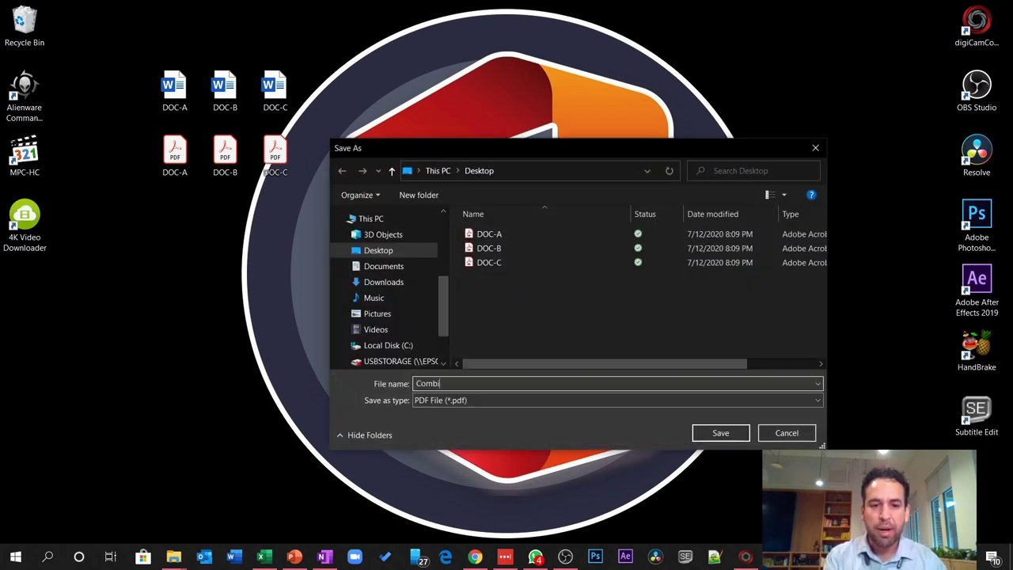
left_click(701, 433)
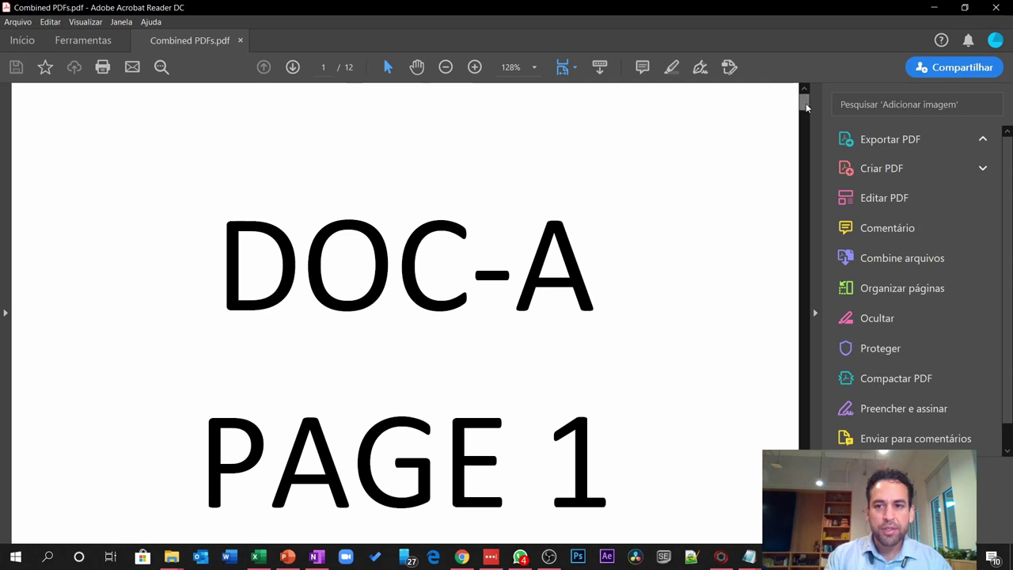
left_click_drag(806, 108, 865, 402)
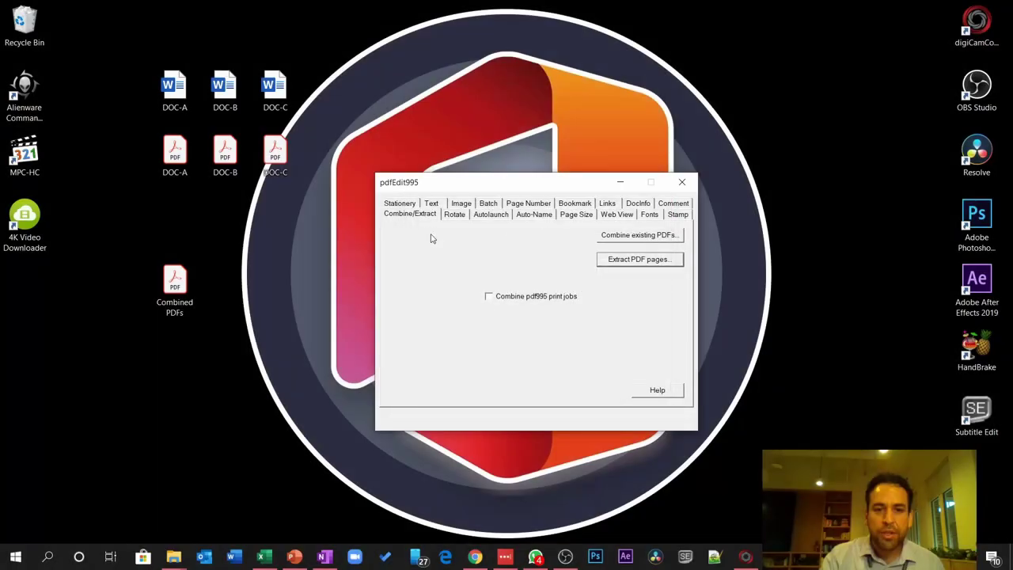
Step: Extract page 1 of the desktop DOC-A PDF, with start and end page 1, and save it as DOC-A-PAGE-1 on the desktop
left_click_drag(512, 182, 499, 188)
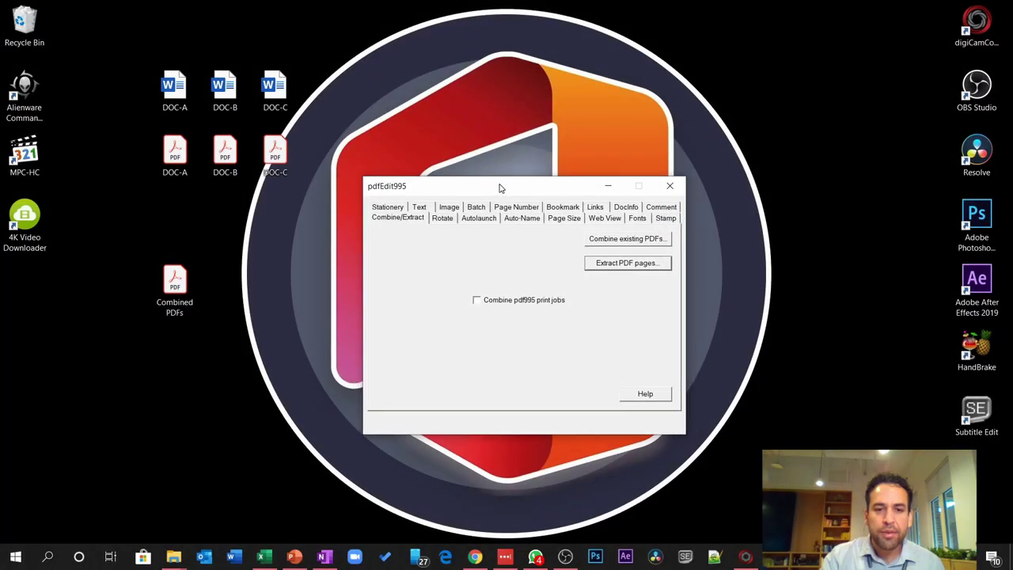
left_click(625, 265)
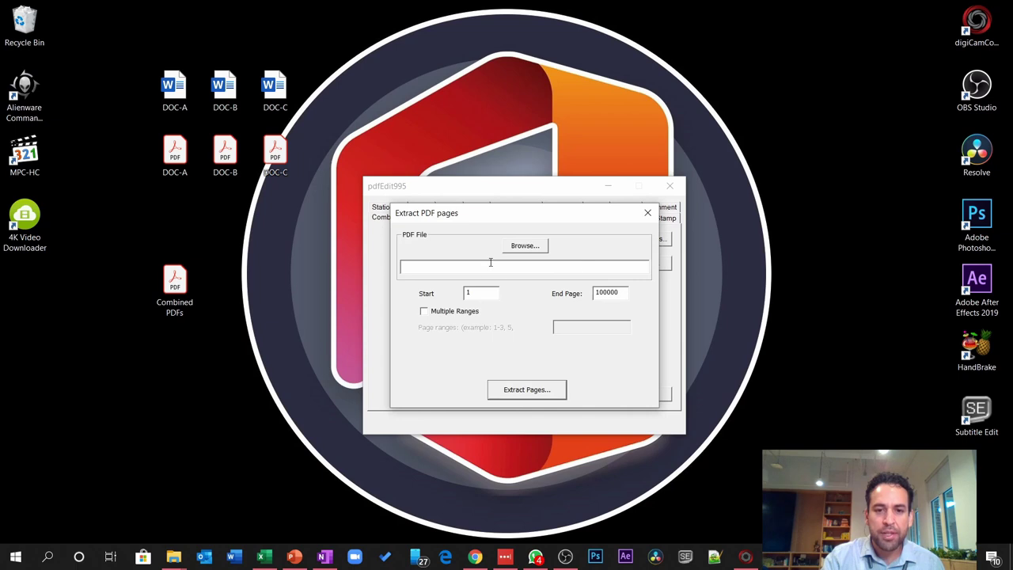
left_click(524, 247)
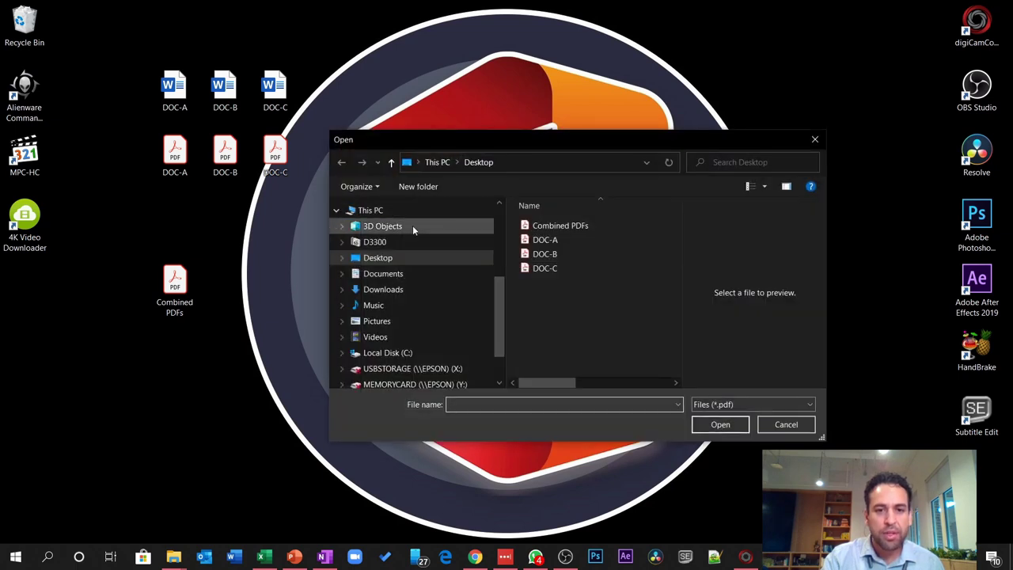
left_click(719, 424)
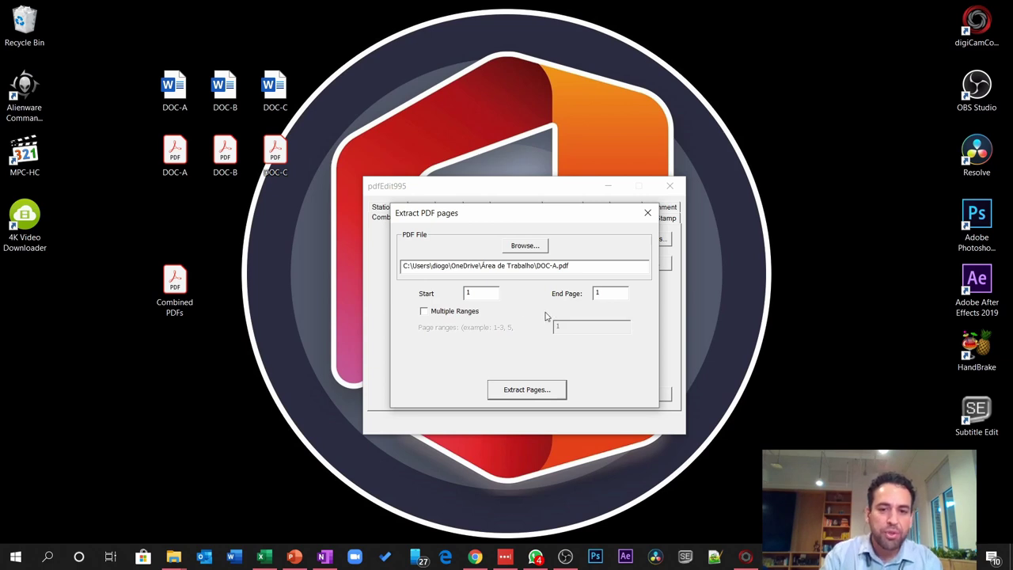
left_click(526, 390)
type("DOC")
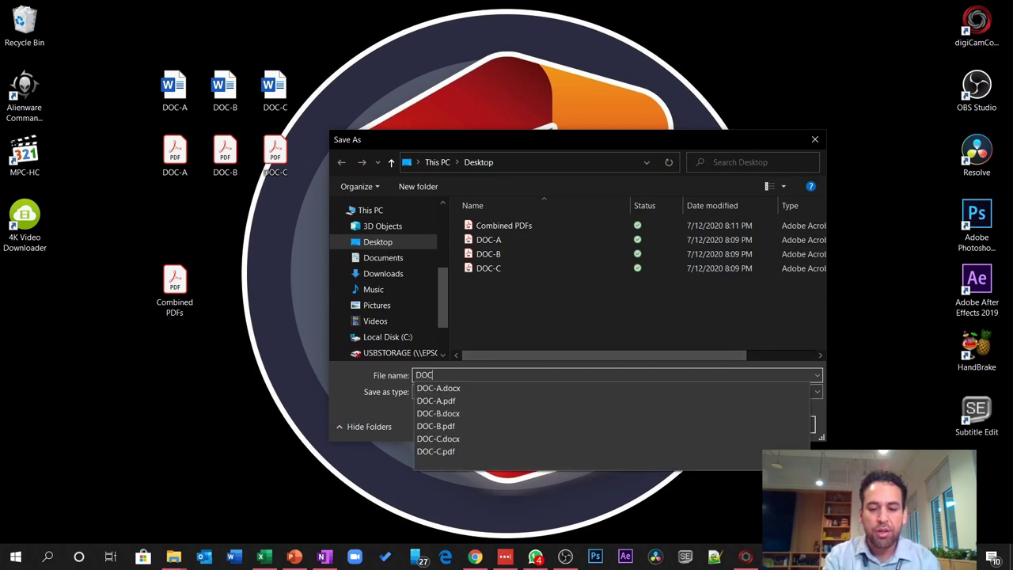
type("-A-PAGE-1")
key("Return")
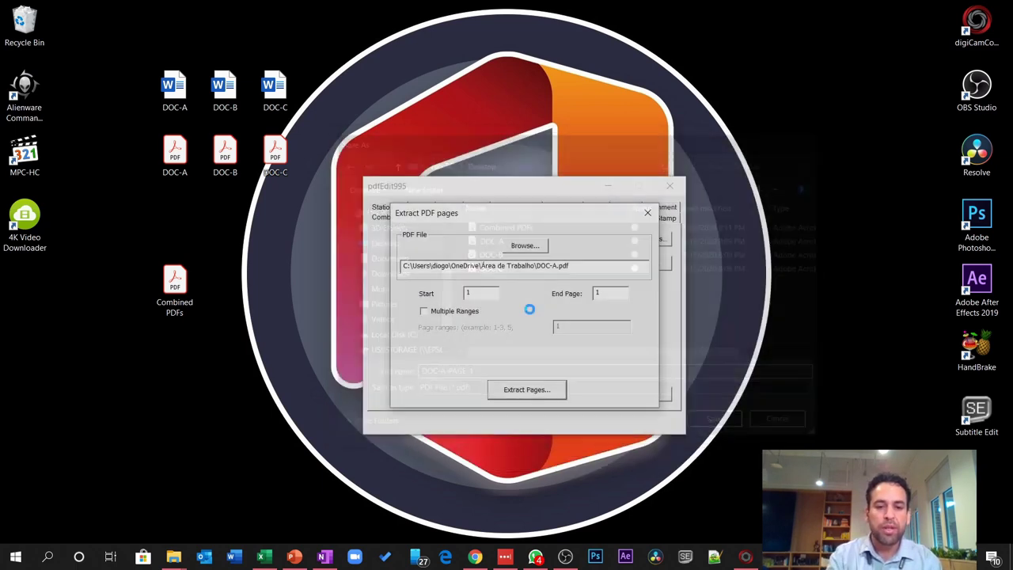
left_click_drag(806, 175, 815, 314)
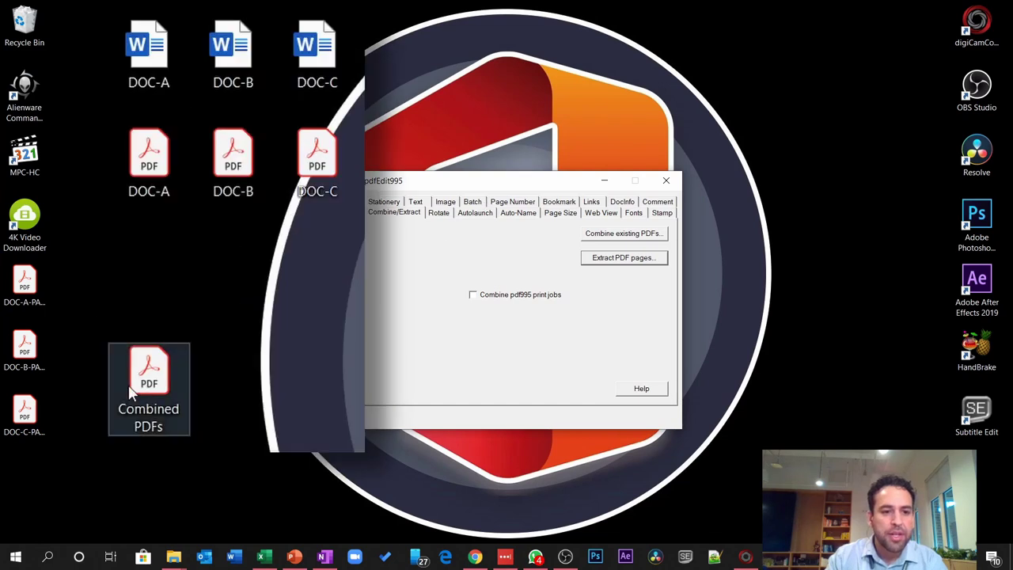
Step: Arrange the extracted DOC-A, DOC-B and DOC-C page PDFs on the desktop beneath their matching source PDFs
left_click_drag(131, 281, 133, 279)
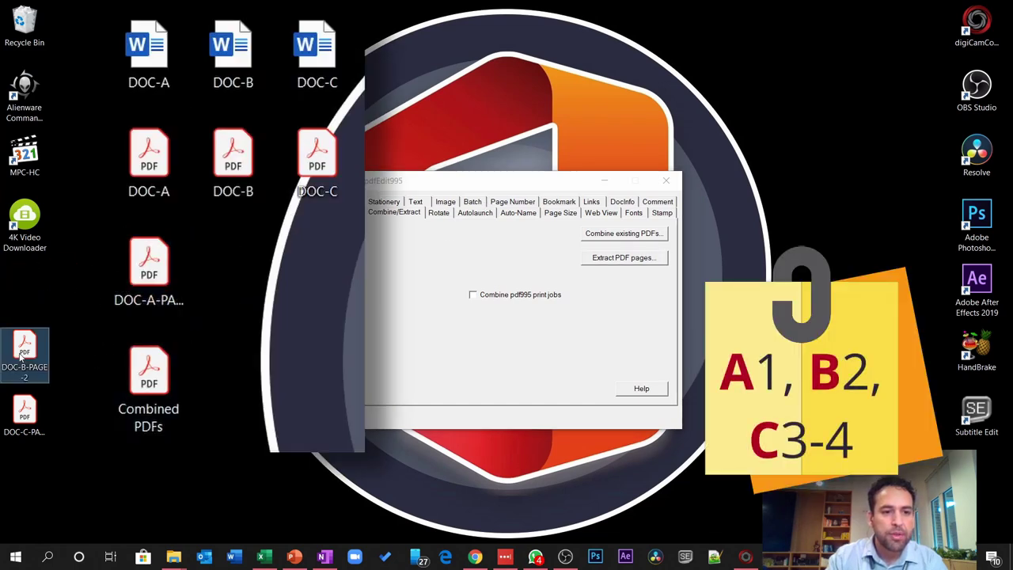
left_click_drag(24, 348, 225, 269)
left_click_drag(24, 411, 324, 254)
left_click(212, 372)
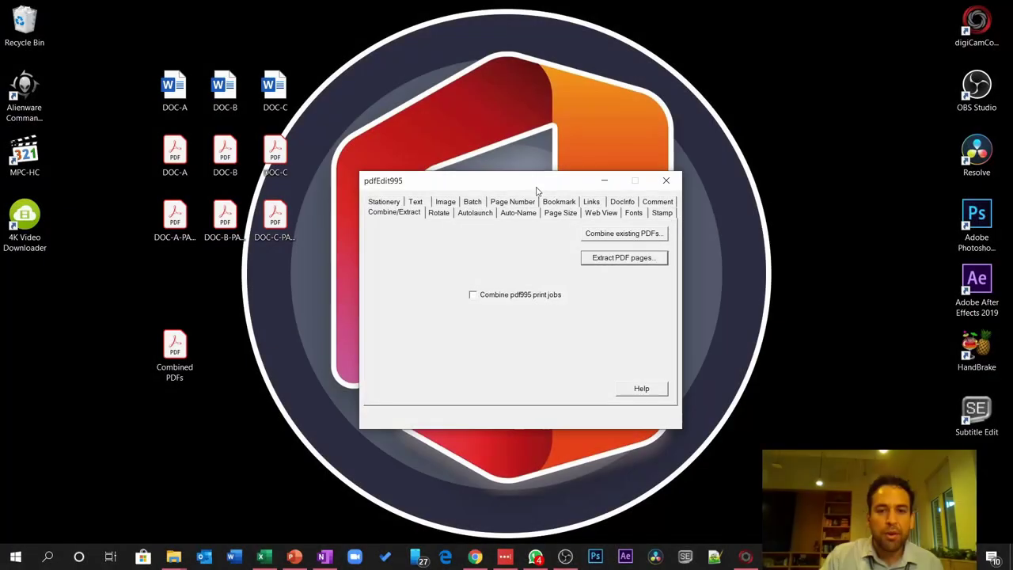
Step: Clear the Combine PDFs list and add DOC-A-PAGE-1, DOC-B-PAGE-2 and DOC-C-PAGE-3-4 from the desktop
left_click(631, 226)
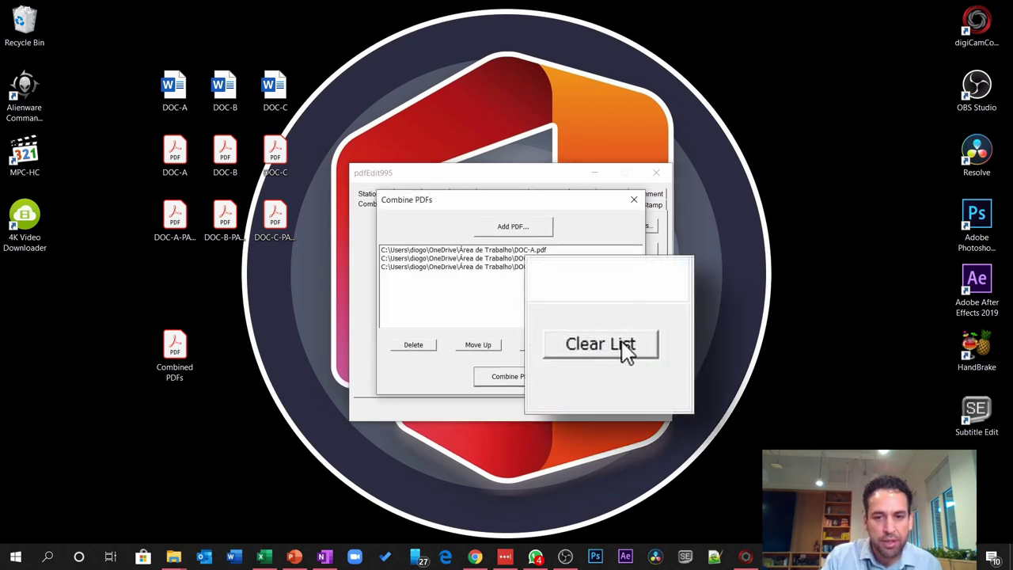
left_click(514, 228)
left_click(582, 242)
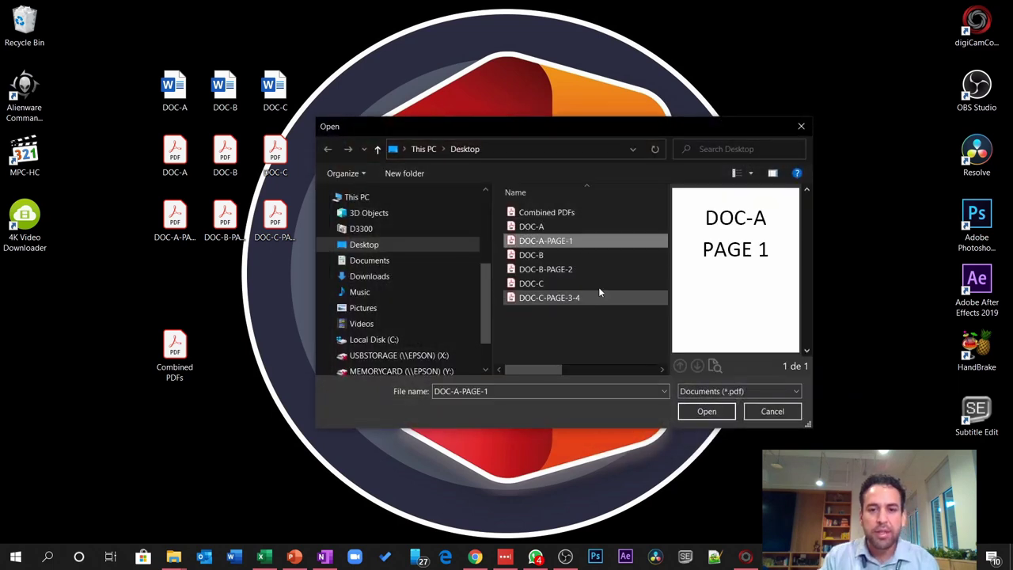
left_click(581, 270, "ctrl")
left_click(599, 300, "ctrl")
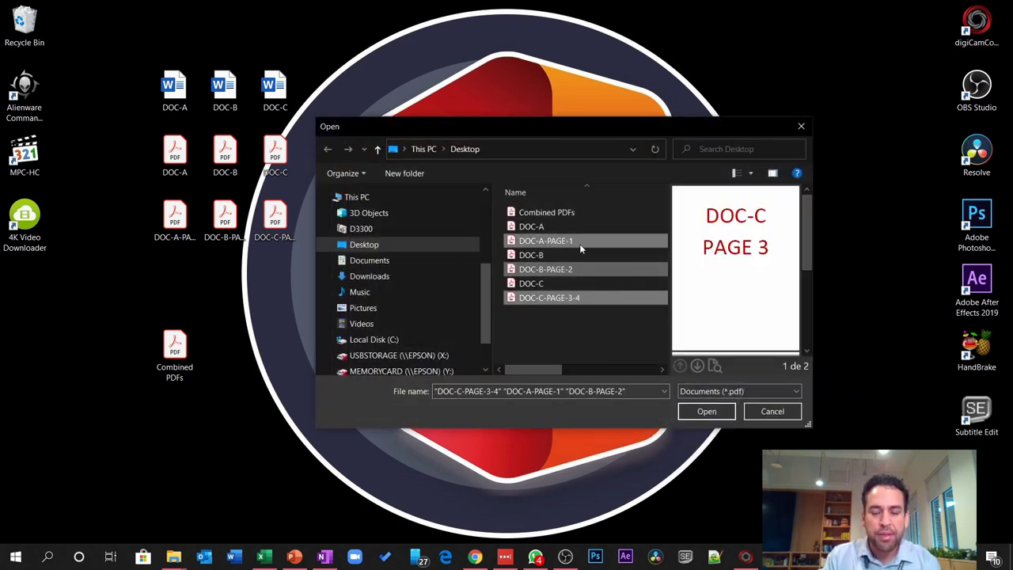
left_click(707, 411)
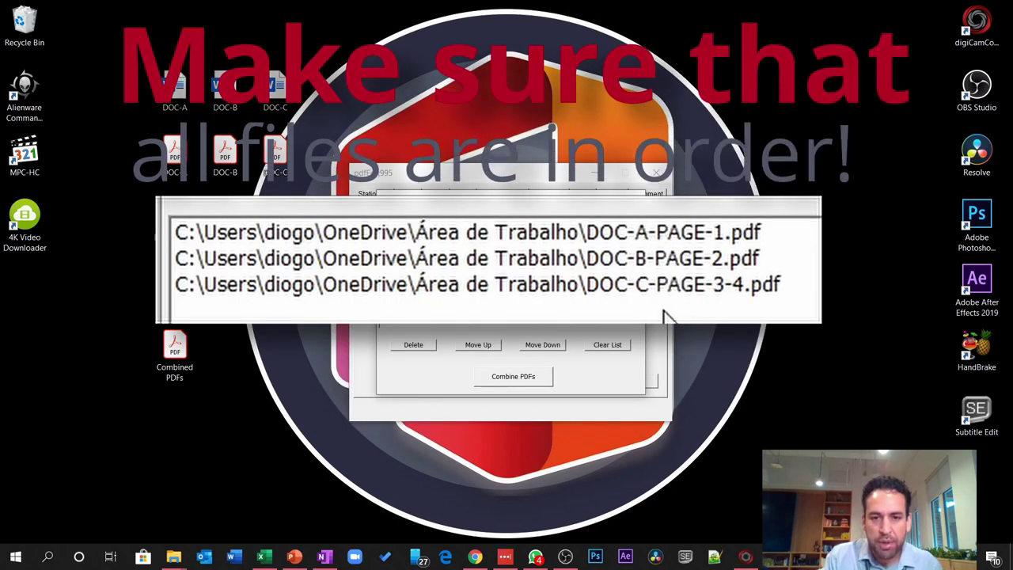
Step: Combine the listed page PDFs into a desktop file named Combined PDFs from different sources and look through its pages
left_click(512, 377)
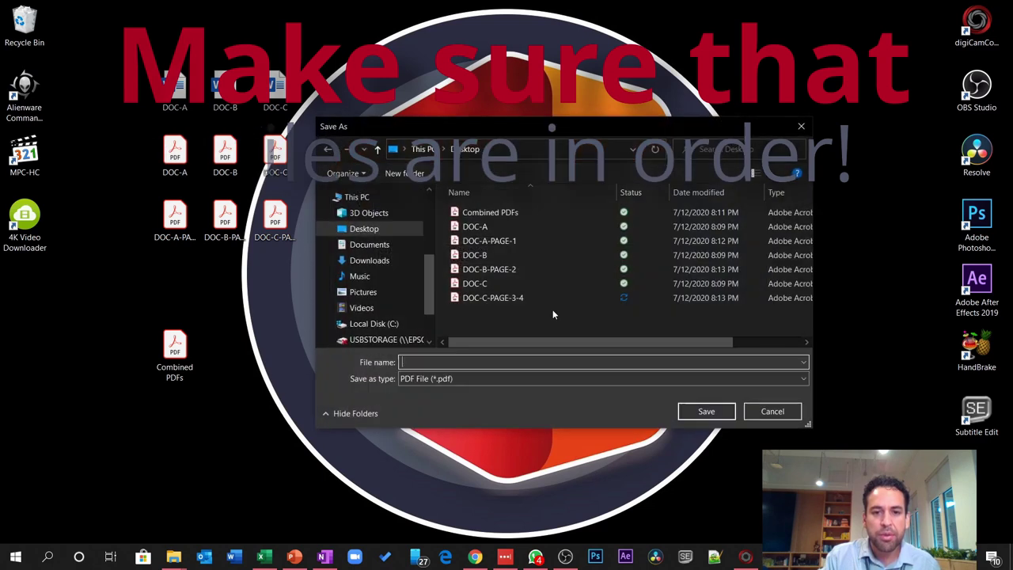
left_click(506, 215)
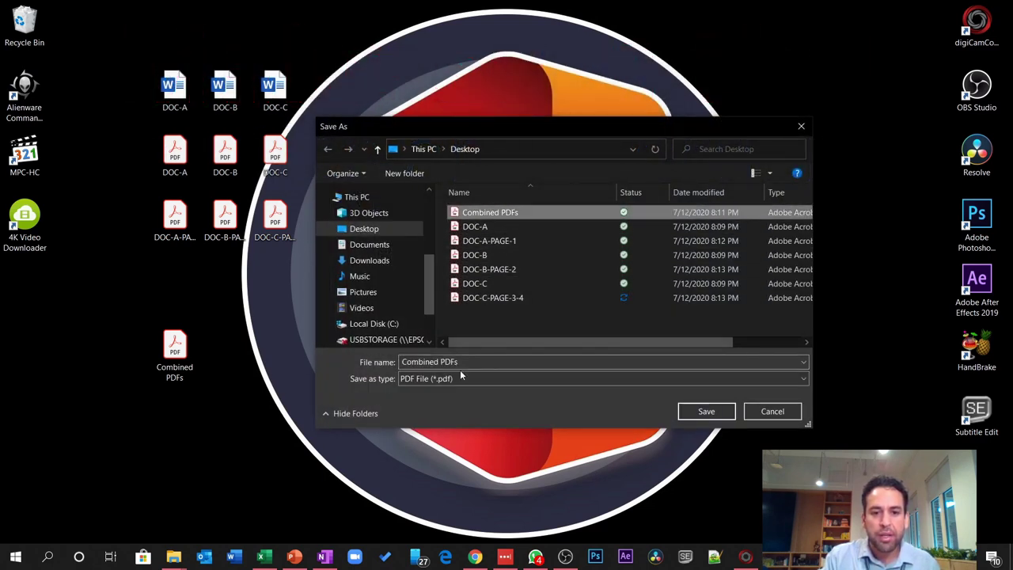
left_click(495, 363)
type("from differen")
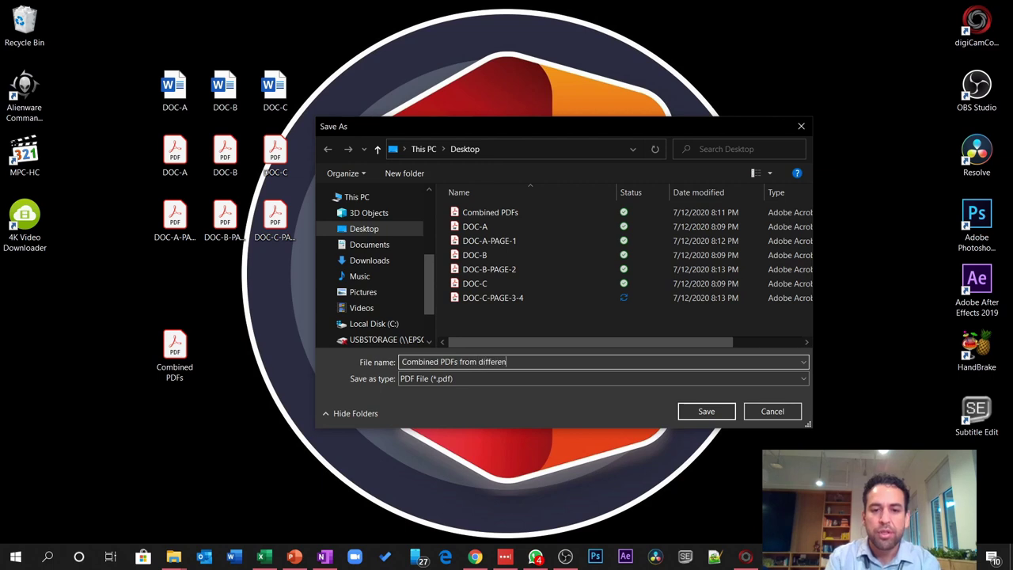
type("t sources")
key("Return")
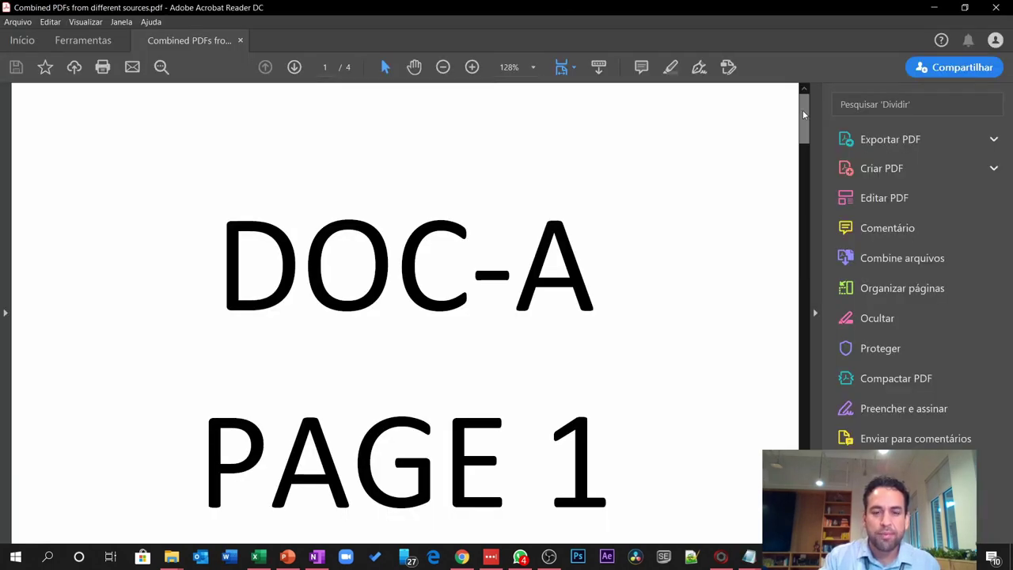
left_click_drag(804, 114, 803, 126)
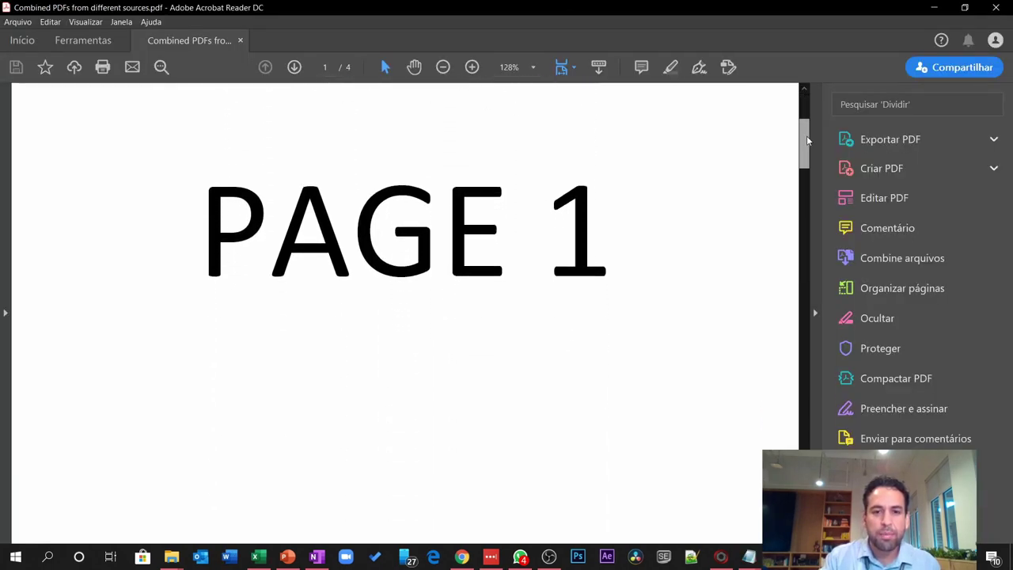
left_click_drag(808, 140, 807, 530)
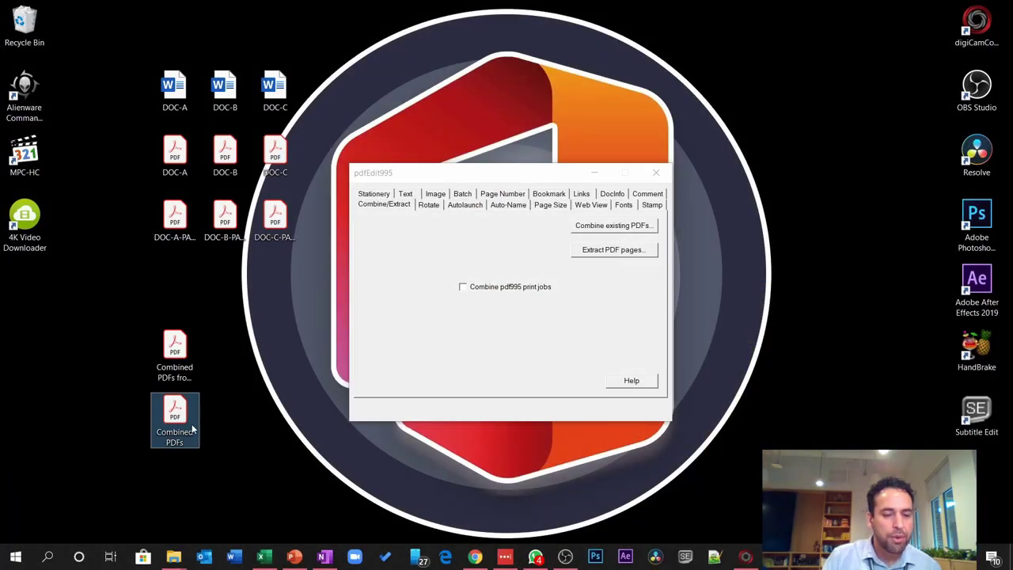
Step: Load Combined PDFs for page extraction, enable Multiple Ranges and set the page ranges to 3,5,8-10
left_click(614, 249)
left_click(546, 226)
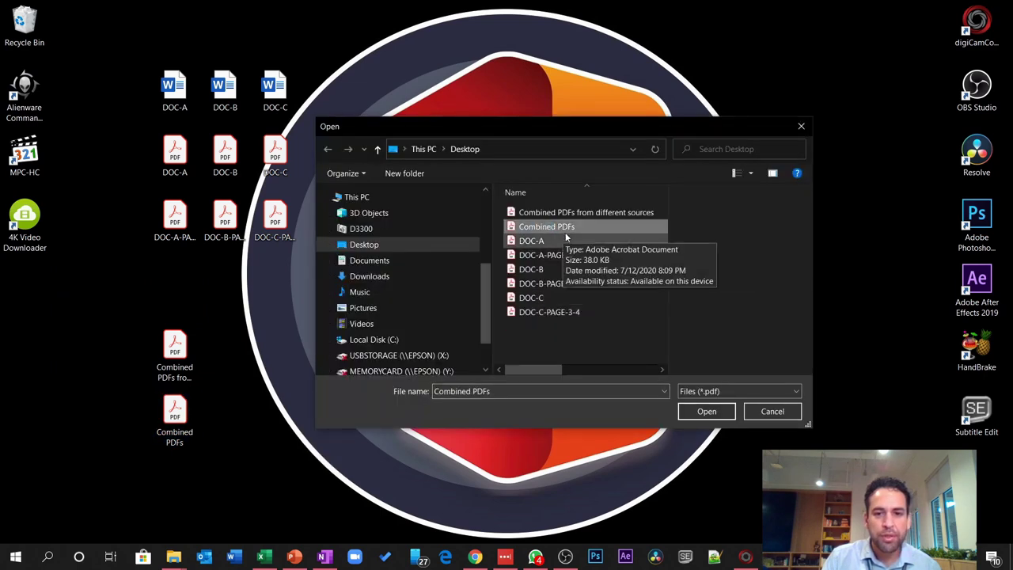
left_click(697, 412)
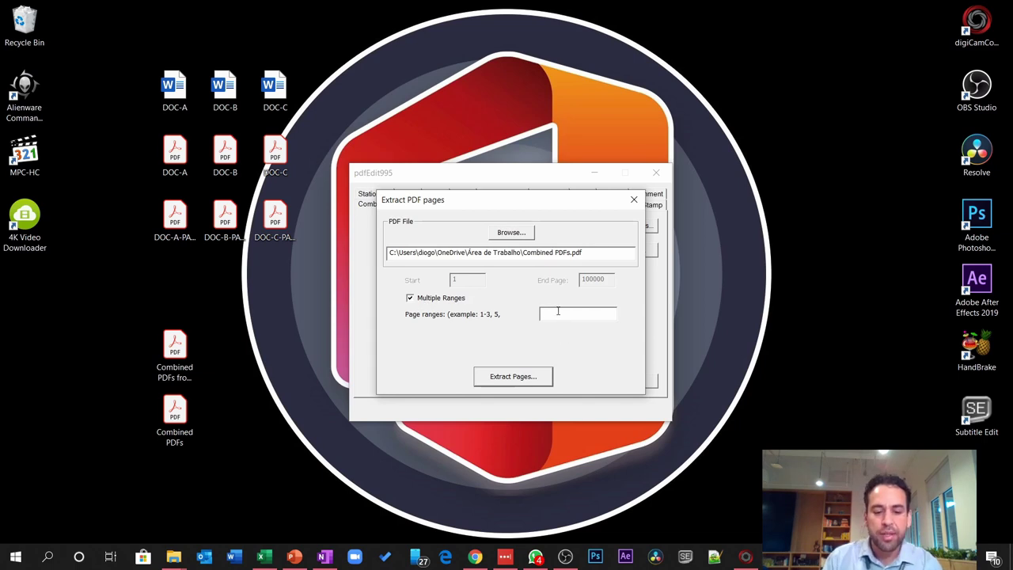
type("3,5,8-10")
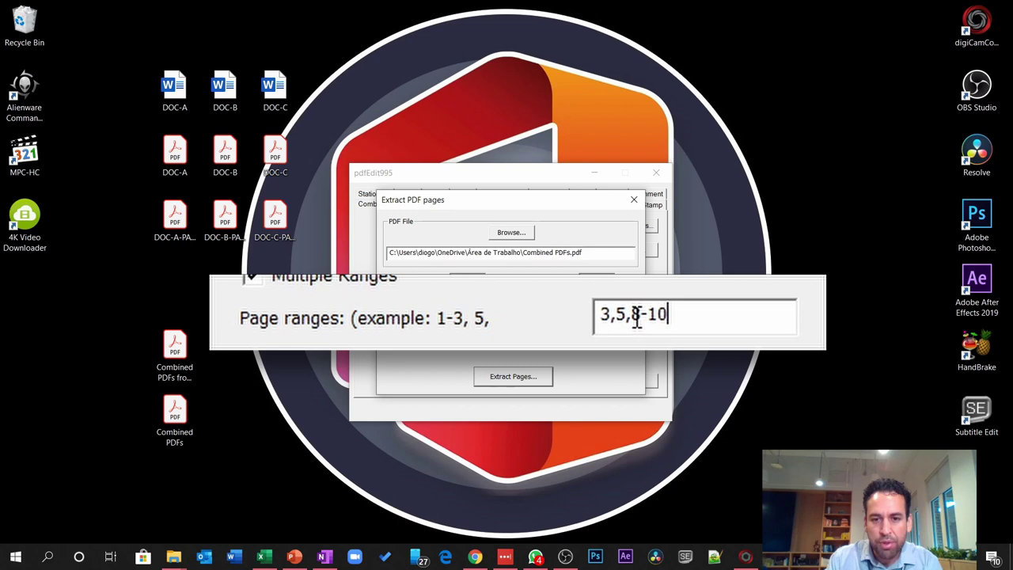
Step: Extract the specified page ranges of Combined PDFs and save them as a new PDF on the desktop
left_click(512, 376)
type("extra")
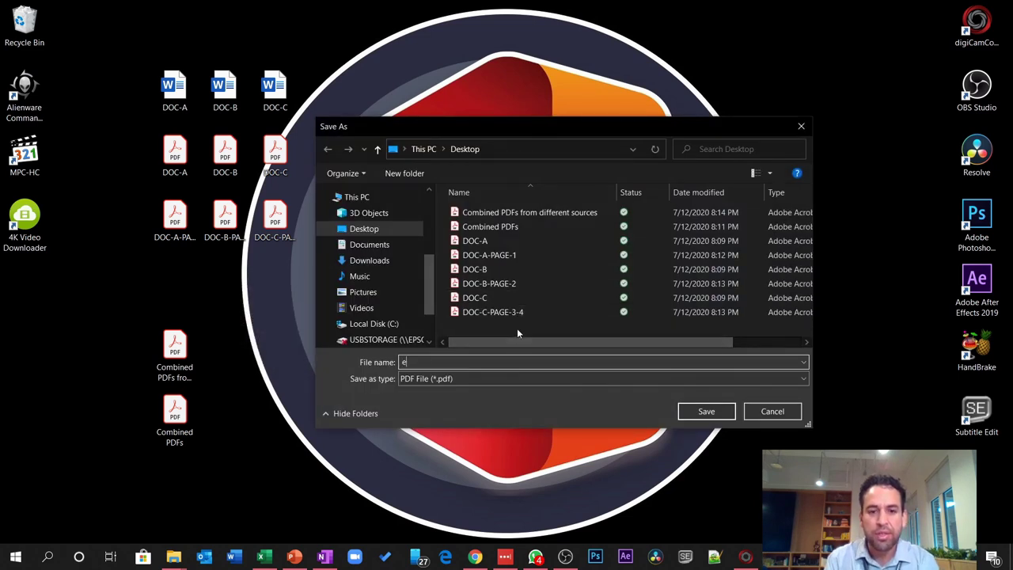
key("BackSpace")
key("BackSpace")
key("BackSpace")
key("BackSpace")
key("BackSpace")
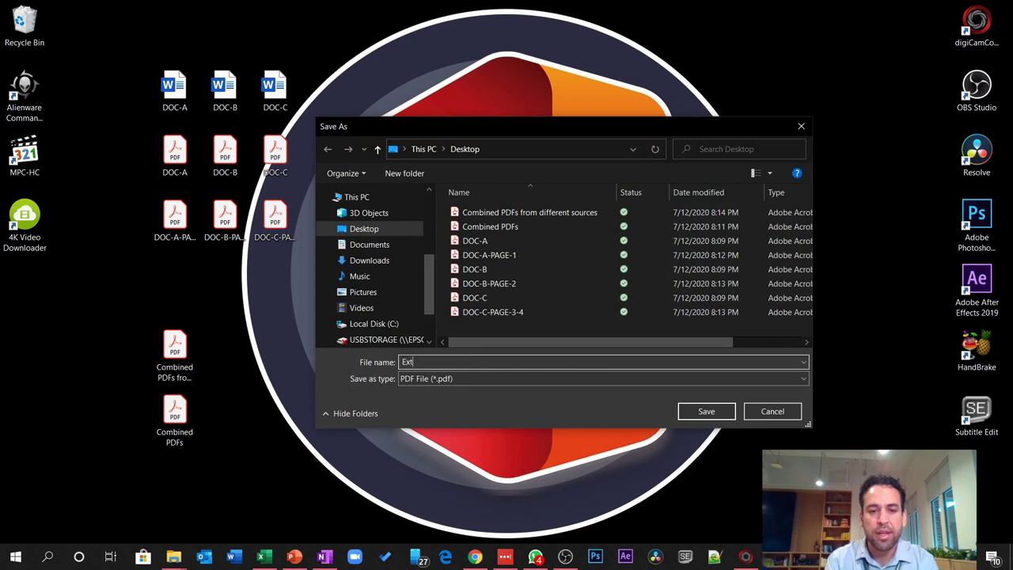
key("Return")
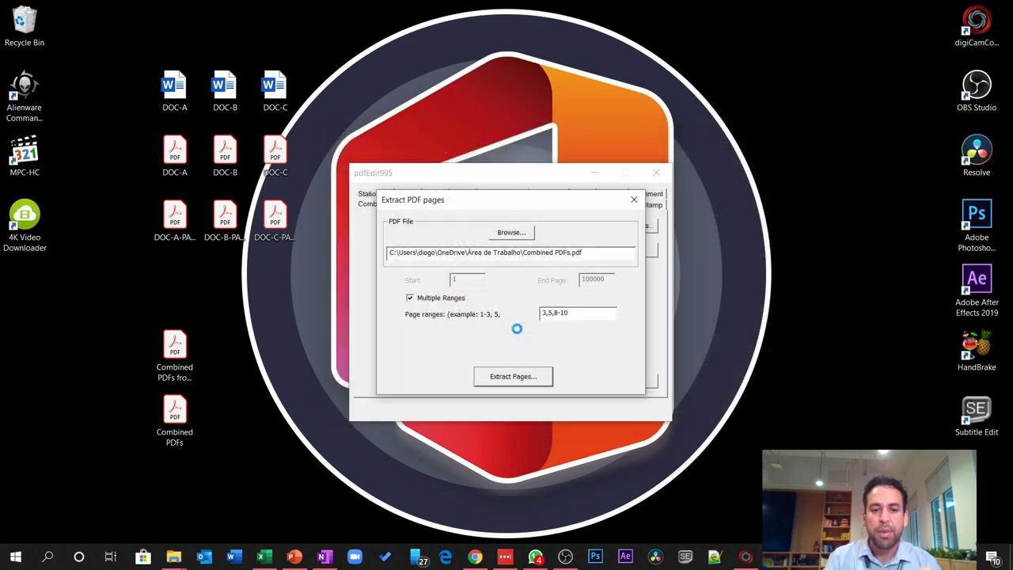